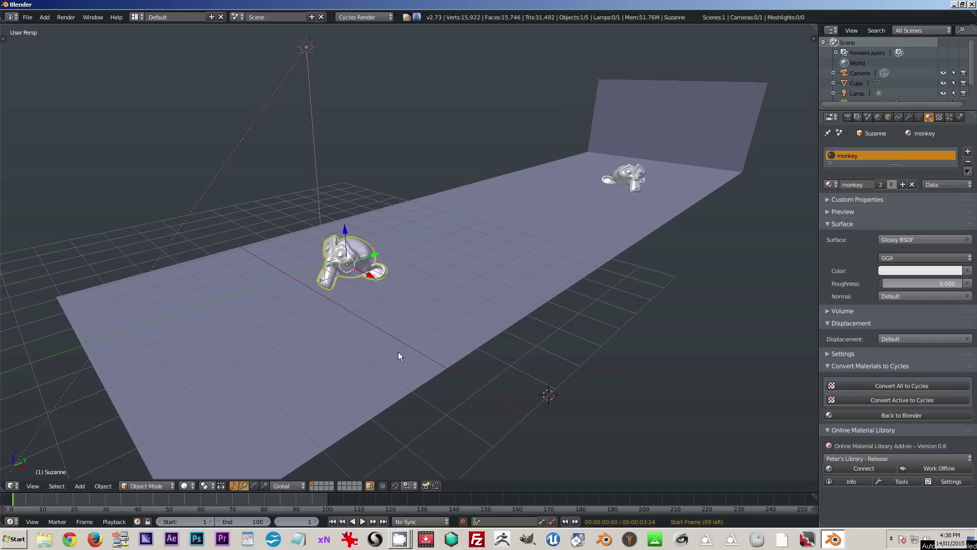
middle_drag(398, 352, 392, 356)
click(28, 17)
click(41, 120)
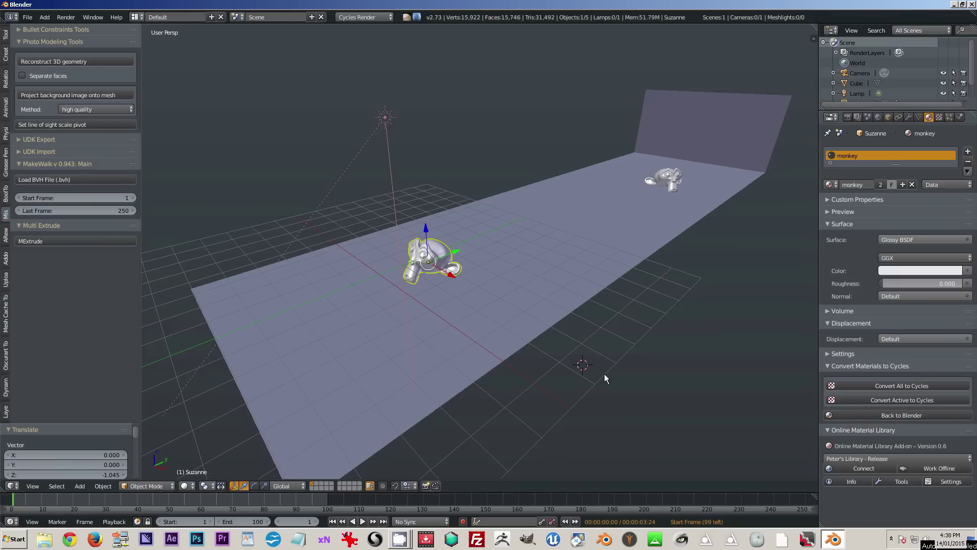
- Remove the existing background image from the viewport and add a new empty background image slot
key(n)
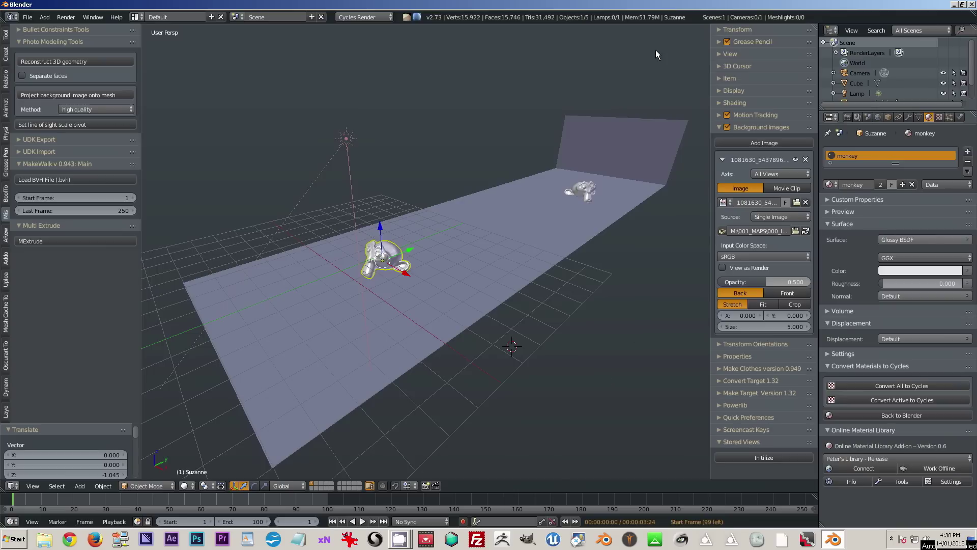
click(806, 160)
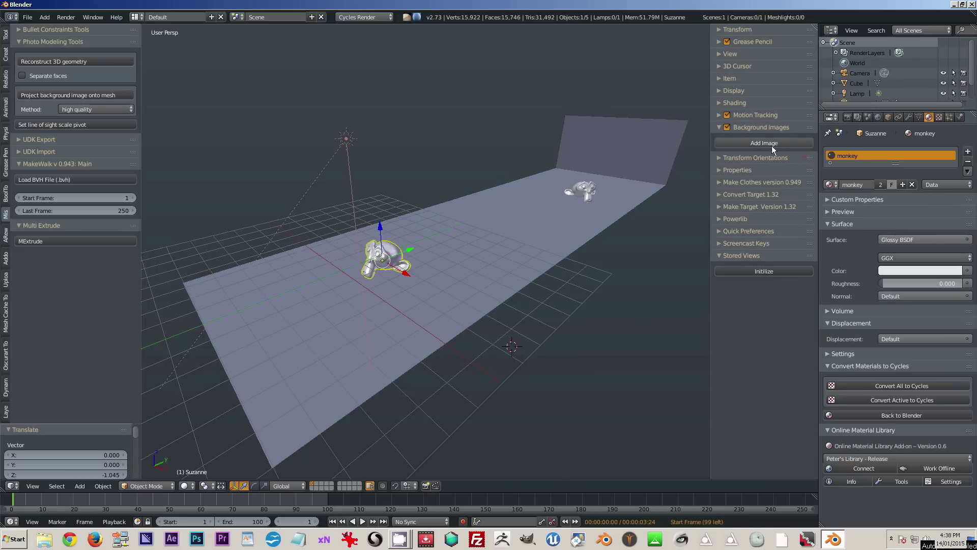
click(740, 143)
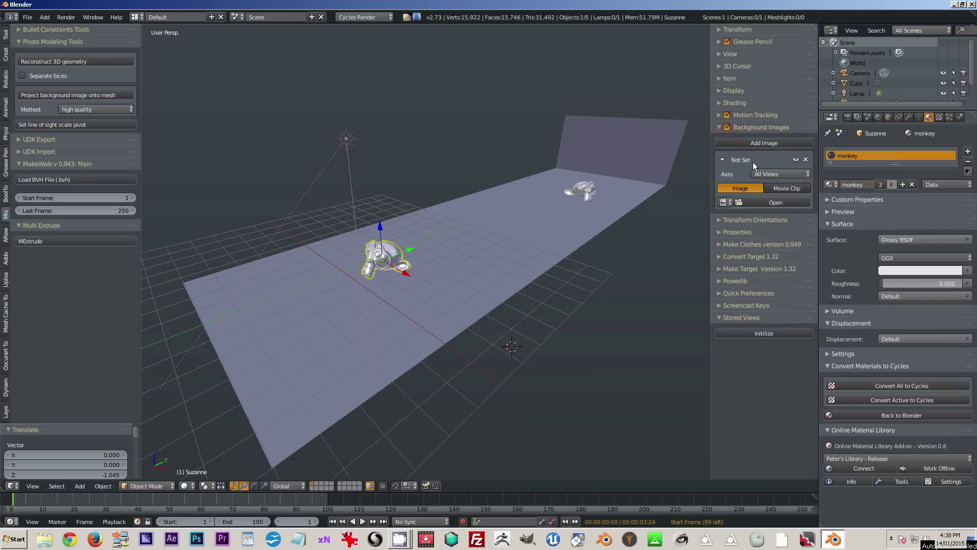
- Load the desert road photo 1081630_54378966.jpg from the 0_STOCK_XCHANGE folder as the background image
click(770, 201)
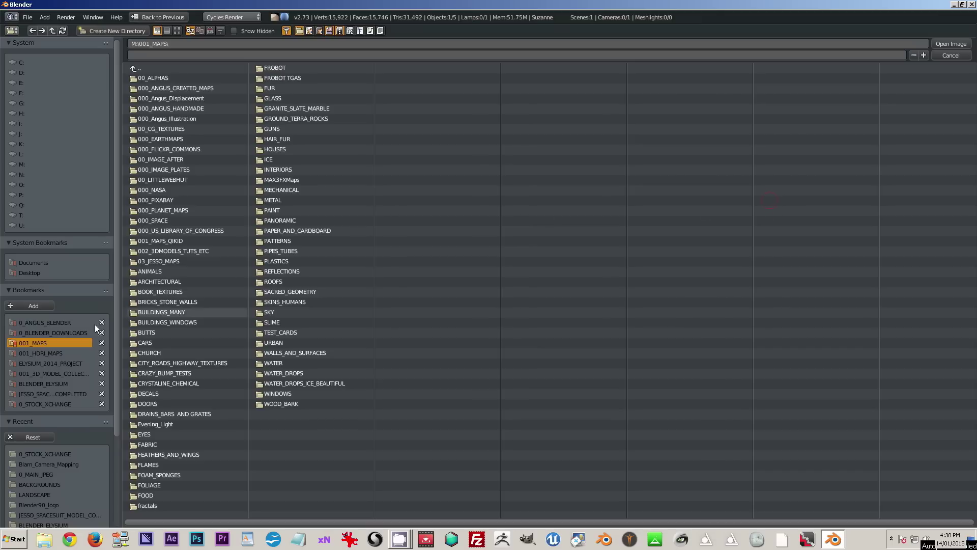
click(33, 404)
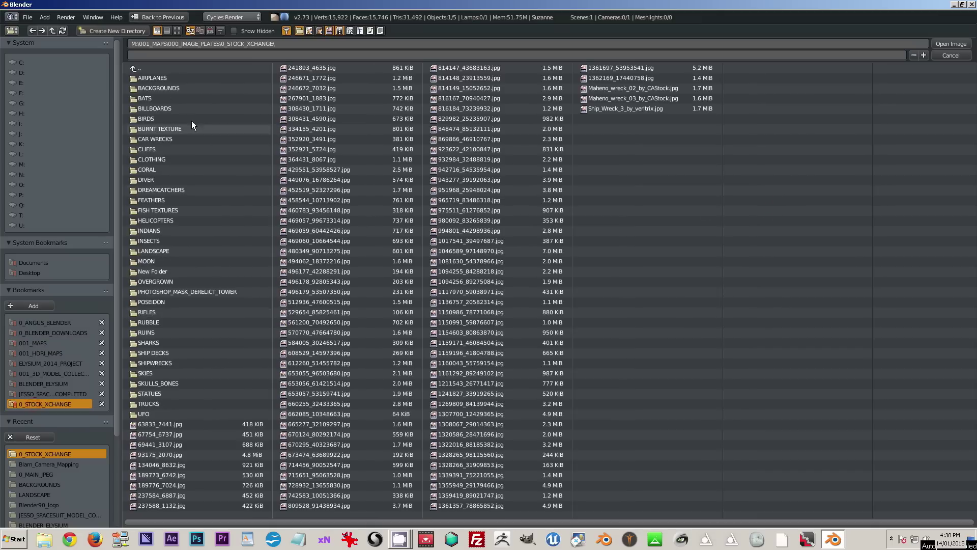
click(177, 31)
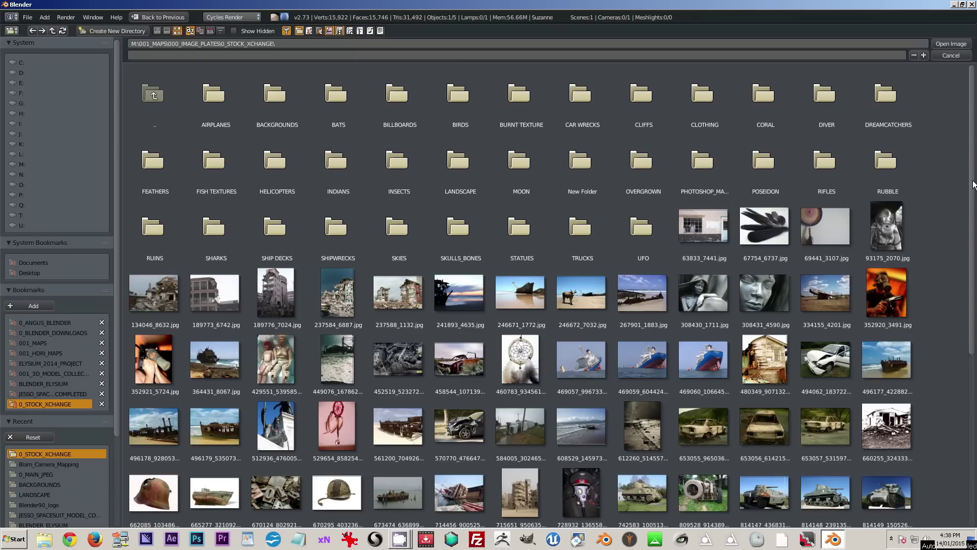
drag(972, 184, 944, 398)
click(374, 344)
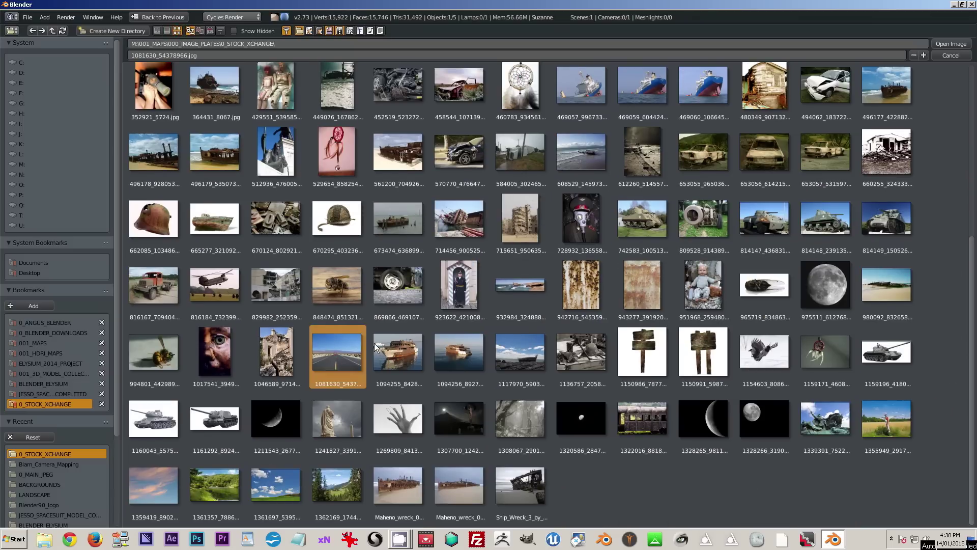
click(949, 44)
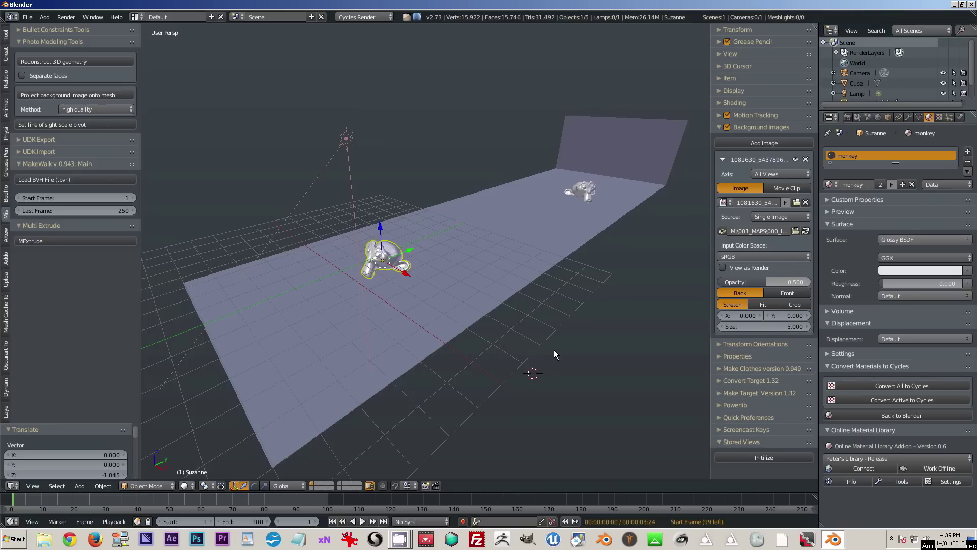
- Show the scene in front view with Wireframe shading so the background photo can be seen behind the objects
key(KP_1)
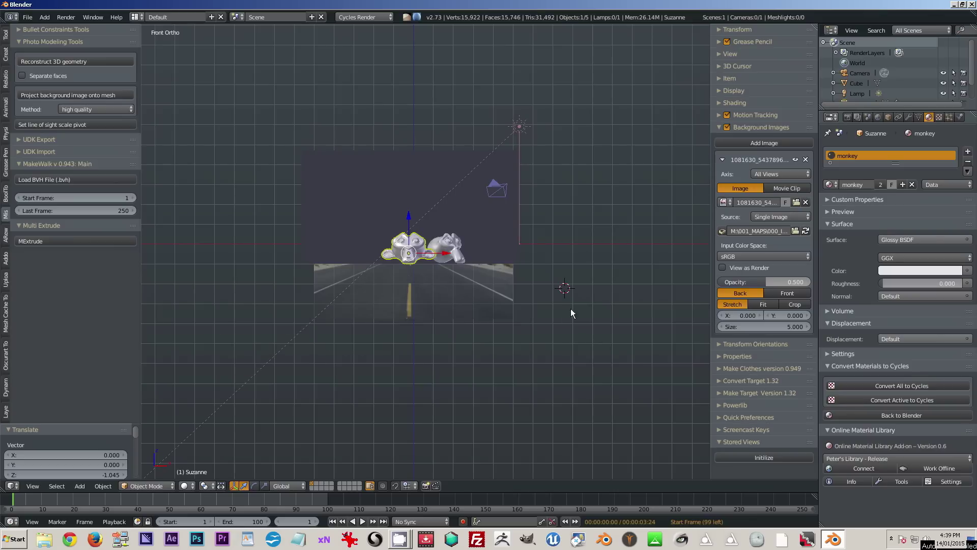
click(186, 485)
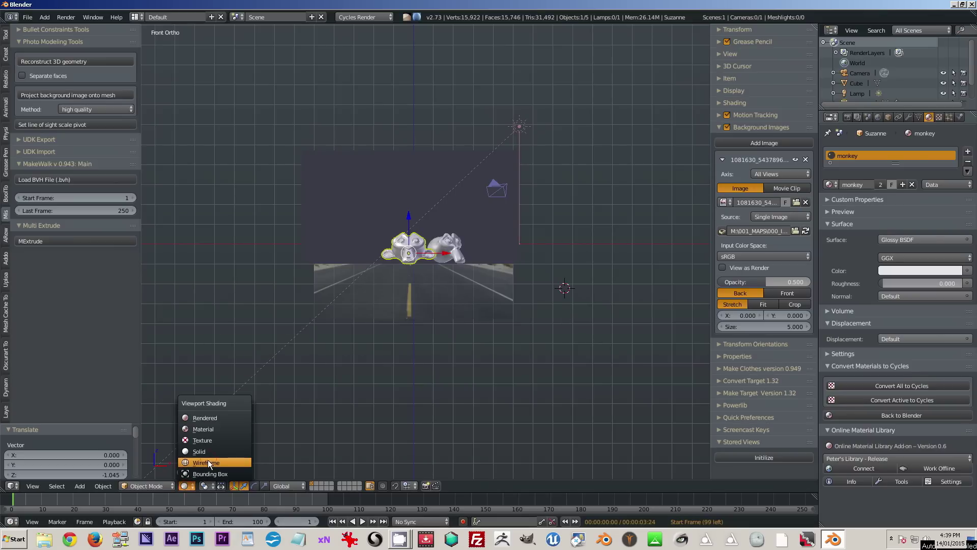
click(207, 462)
scroll(565, 346, up, 3)
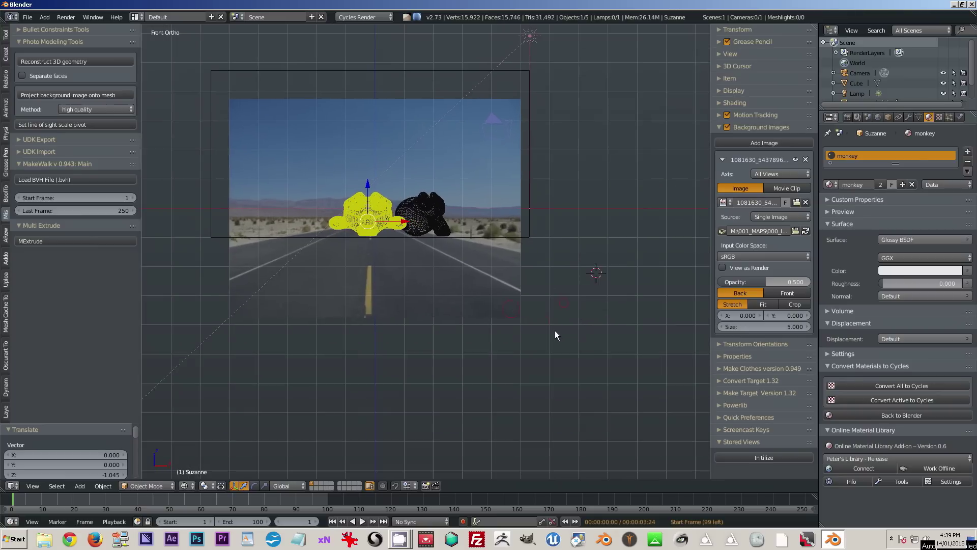
shift+middle_drag(540, 336, 616, 350)
- Align the camera to the current front view and enlarge the camera frame in the viewport
key(ctrl+alt+KP_0)
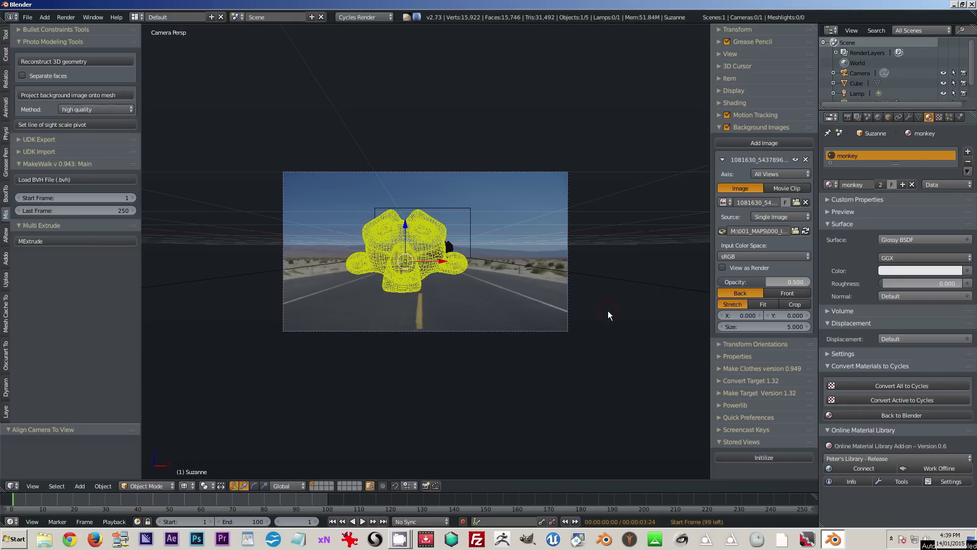
scroll(608, 312, up, 3)
mouse_move(742, 348)
ctrl+middle_down()
mouse_move(697, 334)
mouse_move(746, 349)
ctrl+middle_up()
- Lock the camera to the view, reframe it so the floor lines up with the photo's road, and unlock it
click(722, 127)
click(722, 57)
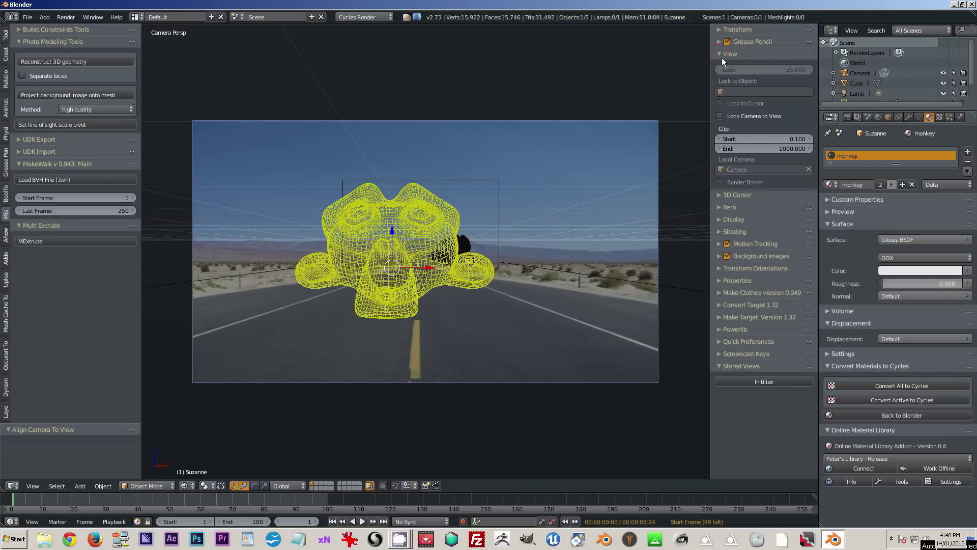
click(719, 116)
shift+middle_drag(504, 280, 517, 358)
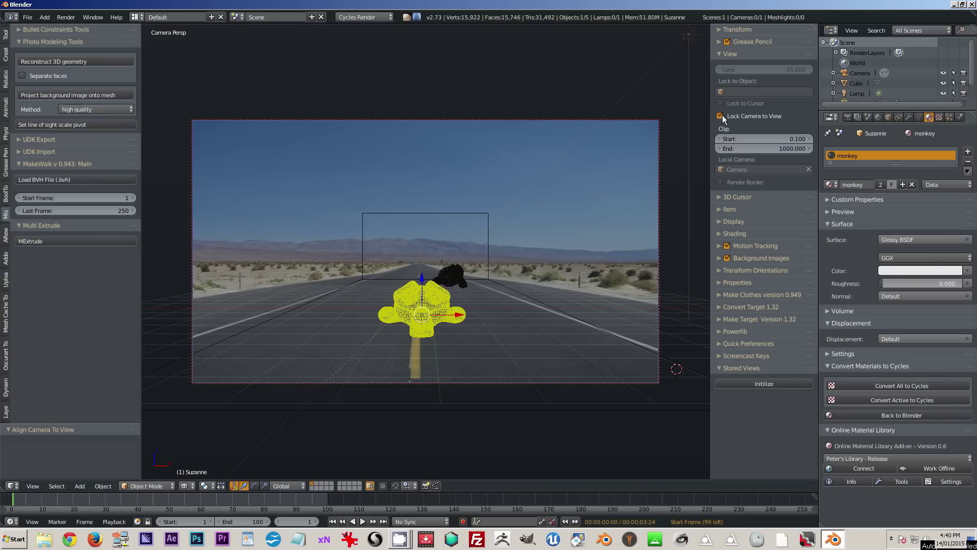
click(720, 116)
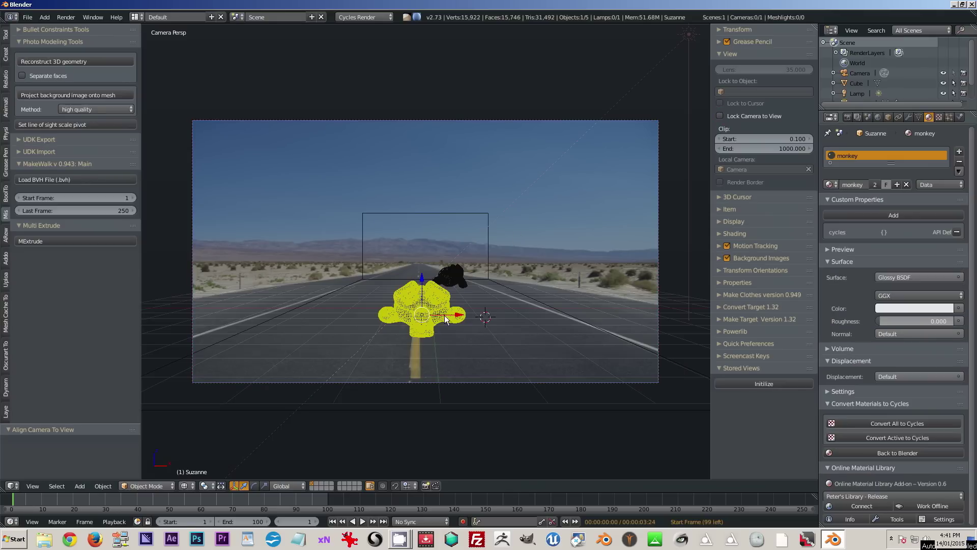
- Move the near monkey head along X to the left of the road's centre line and scale it by about 1.52
drag(442, 314, 383, 293)
key(s)
click(412, 294)
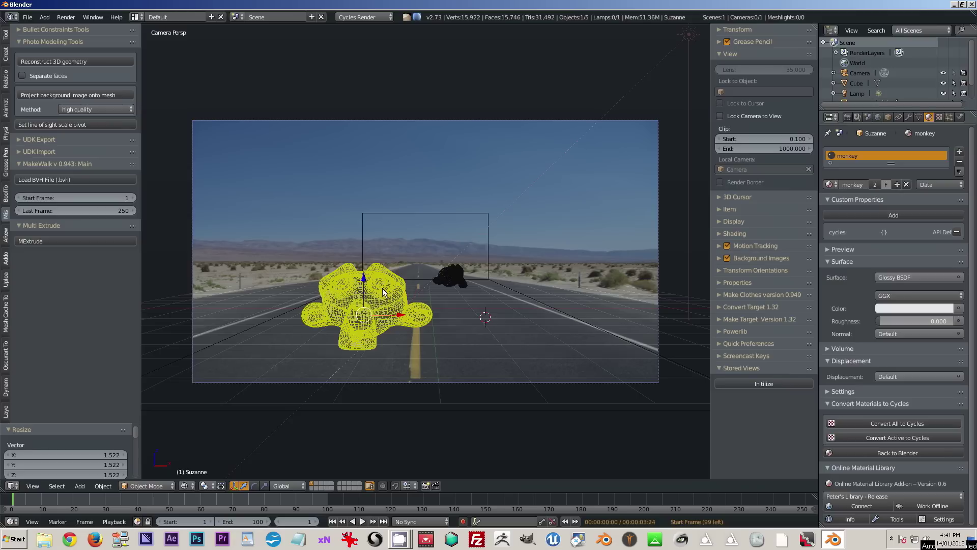
- Select the distant monkey head and rotate it
right_click(452, 271)
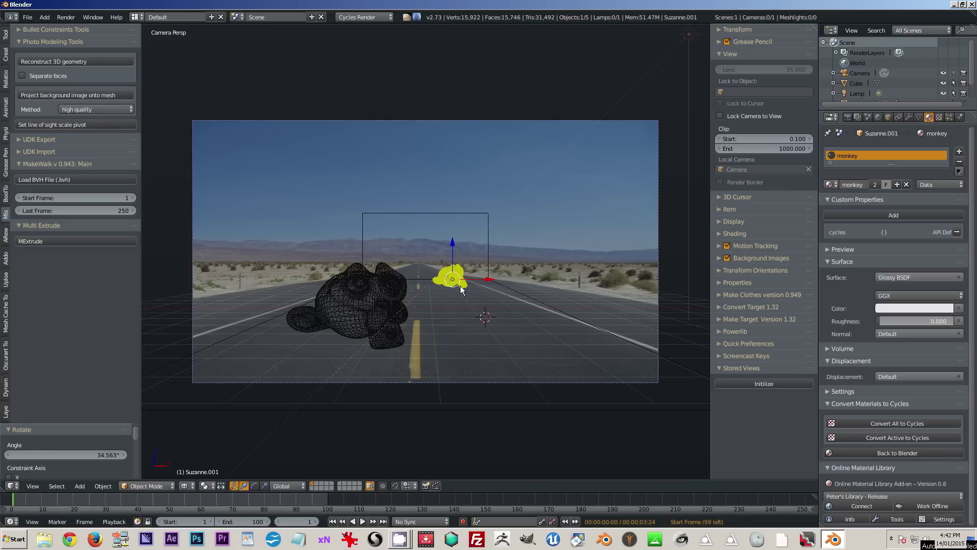
key(r)
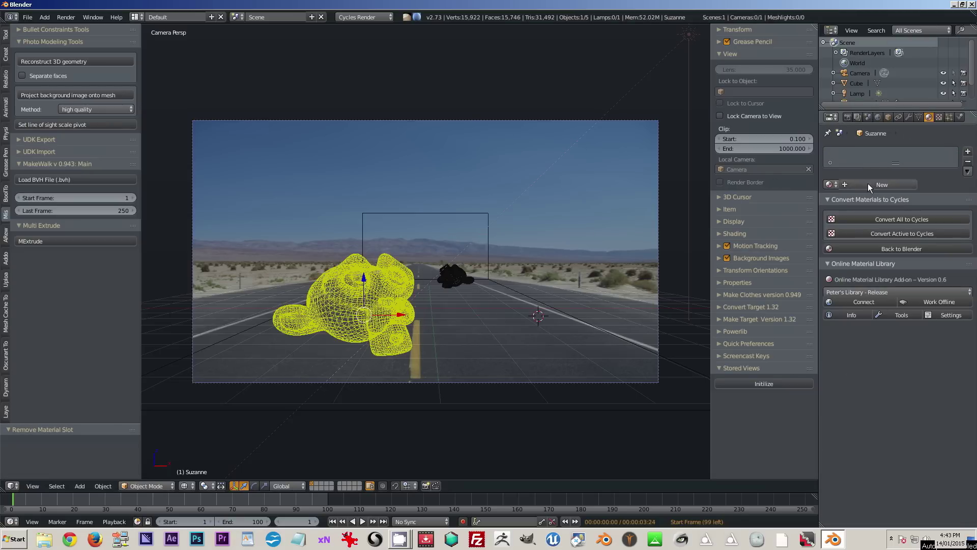
- Give the near monkey head a new material with a Glossy BSDF surface
click(869, 184)
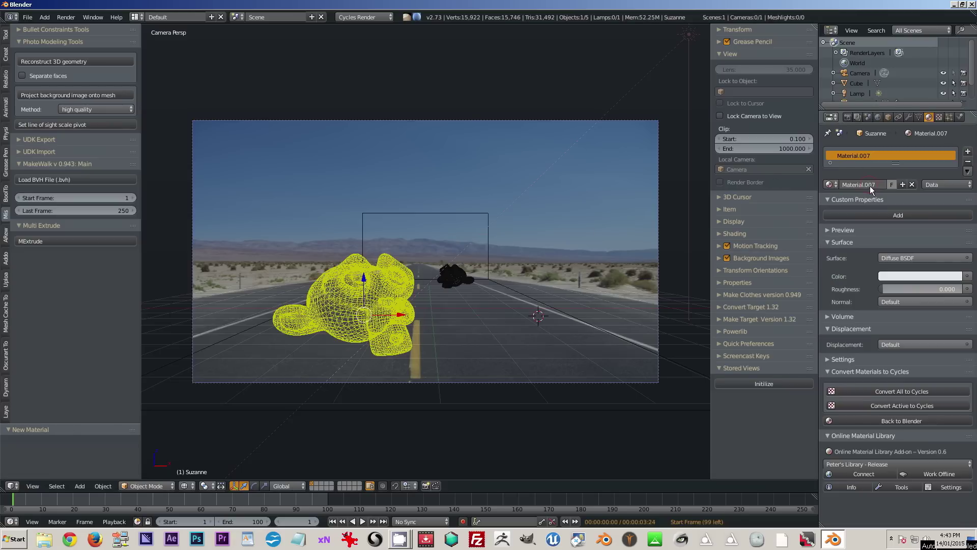
click(914, 258)
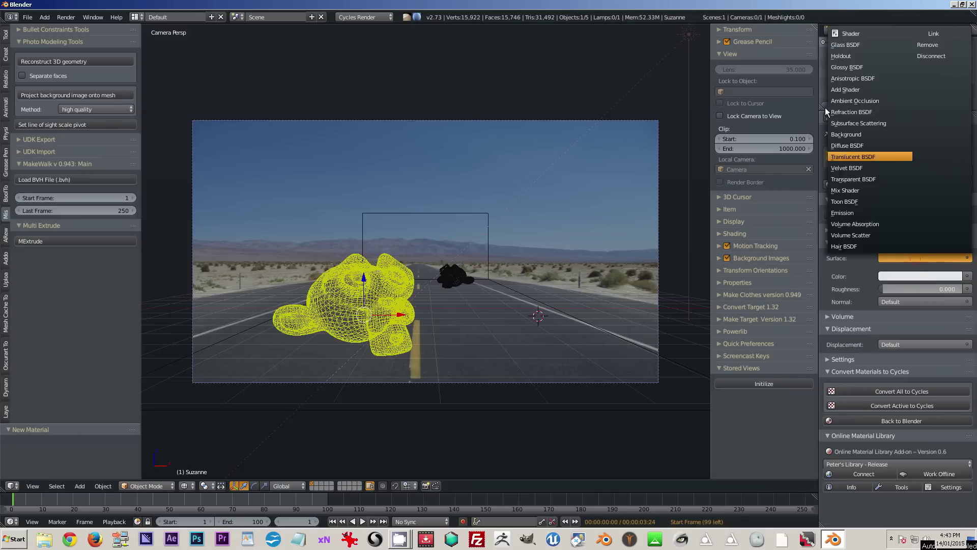
click(847, 66)
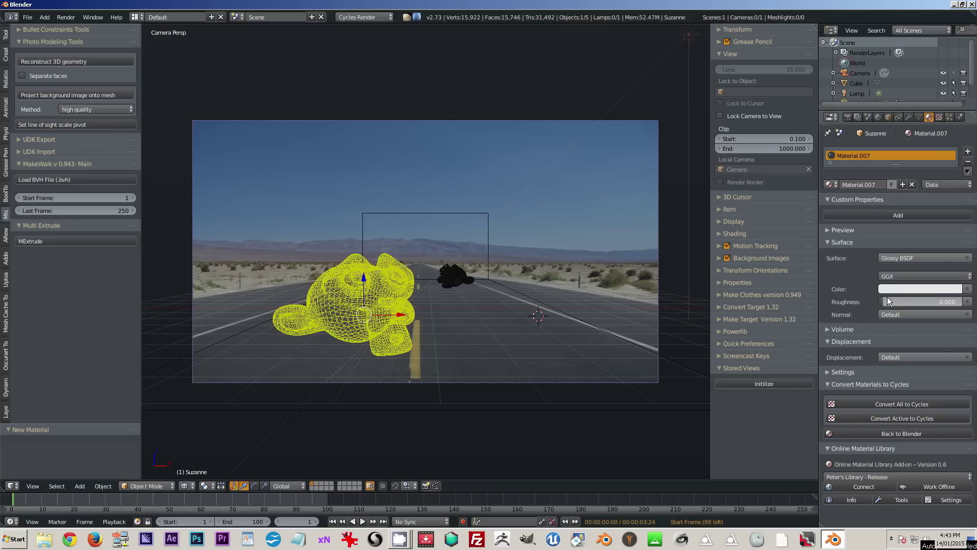
drag(884, 301, 884, 301)
- Enable nodes for the world and turn on Multiple Importance and Homogeneous with a map resolution of 1024
click(877, 117)
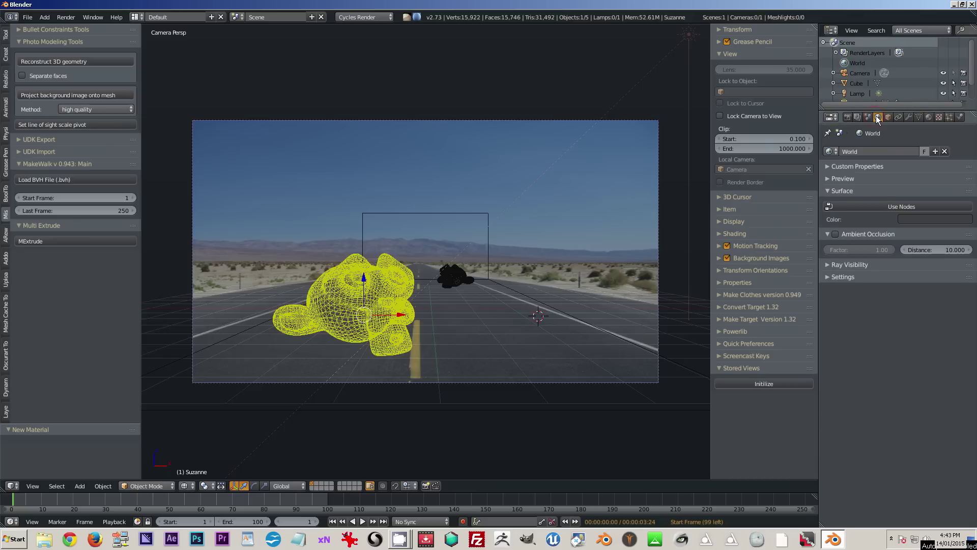
click(904, 207)
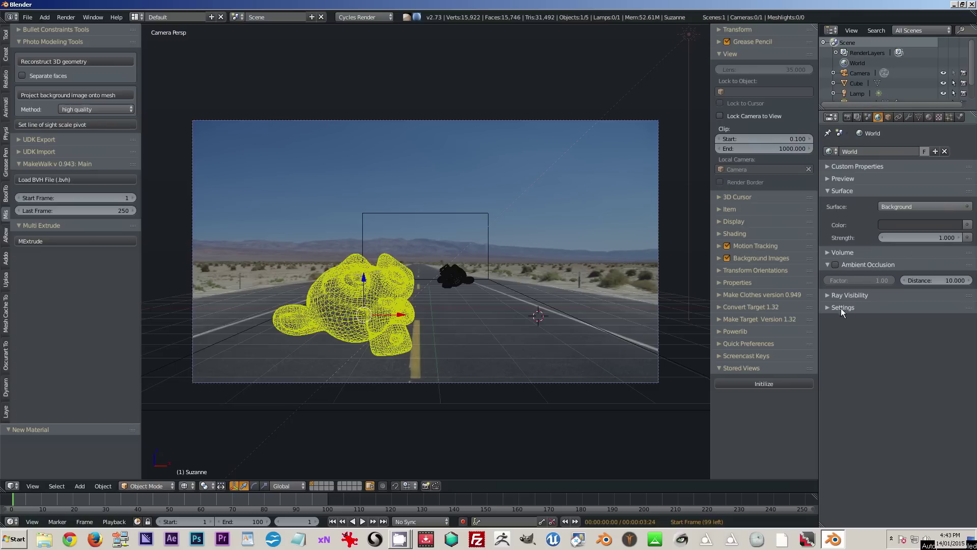
click(828, 310)
click(829, 334)
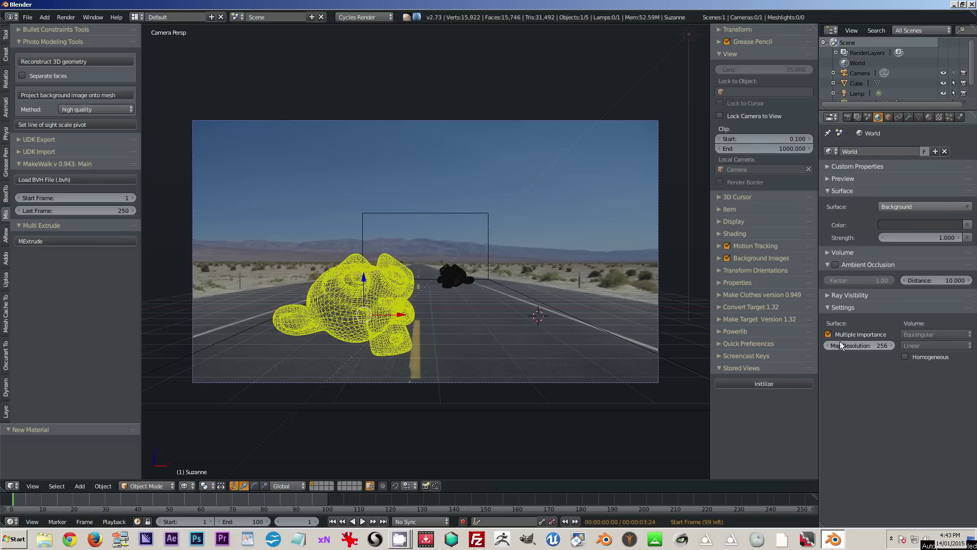
click(904, 356)
click(863, 346)
text(1024)
key(Return)
- Set the world color to an Environment Texture using an outdoor hdrmaps_com panorama from FREE_FOR_COMMERCIAL_HDRMAPS\0_MAIN_JPEG
click(967, 224)
click(771, 101)
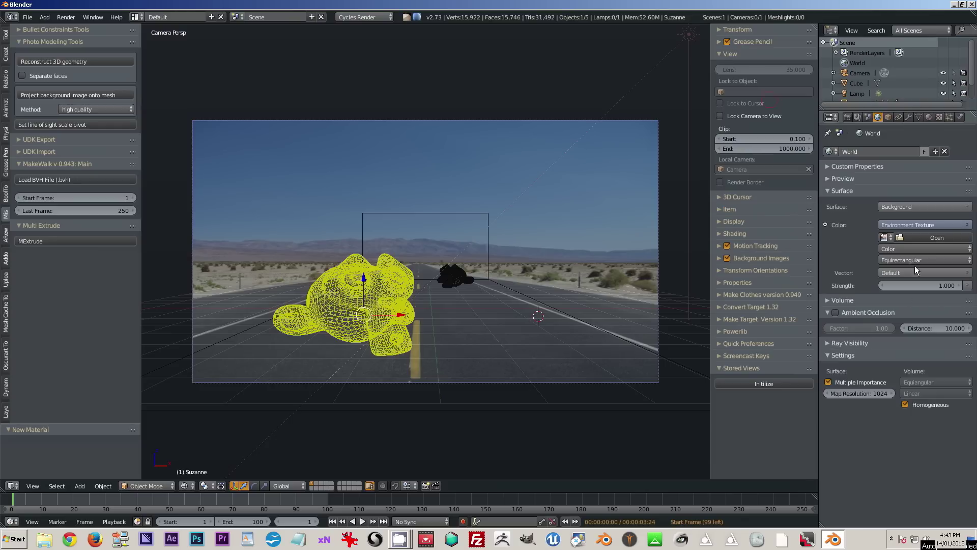
click(916, 239)
click(40, 353)
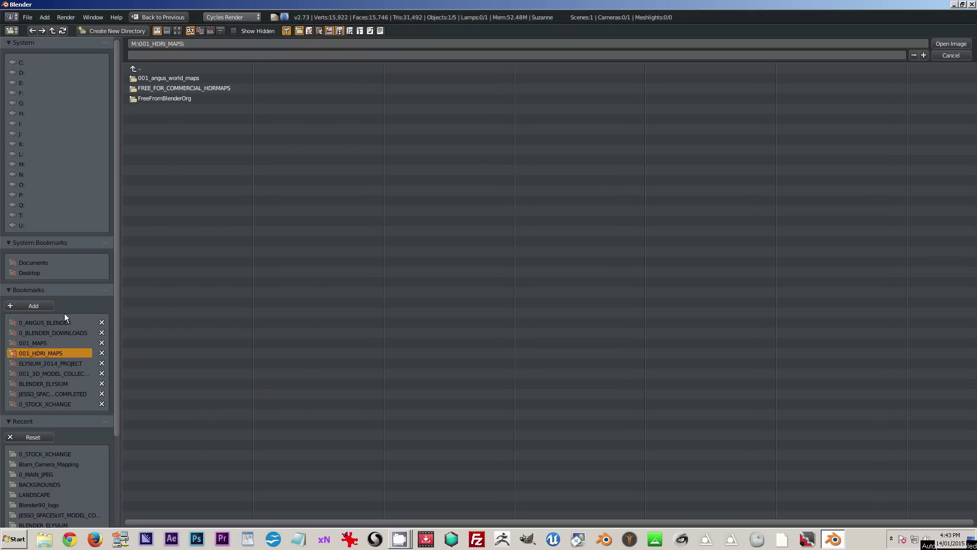
click(152, 89)
click(152, 78)
click(177, 31)
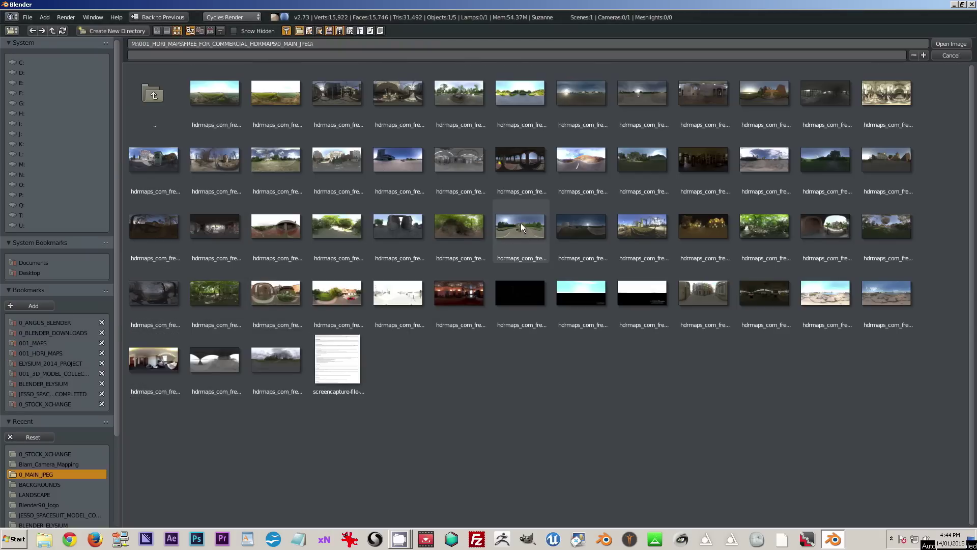
click(581, 161)
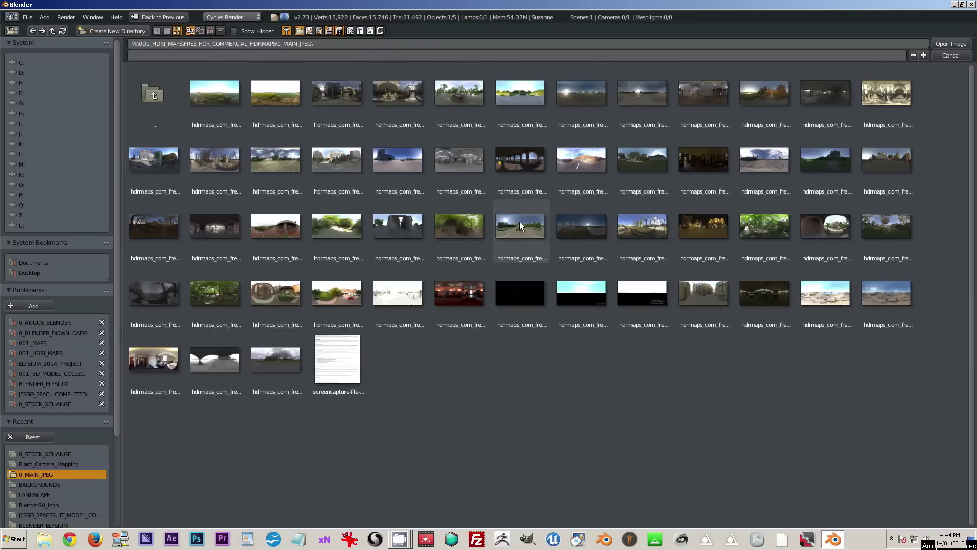
double_click(581, 160)
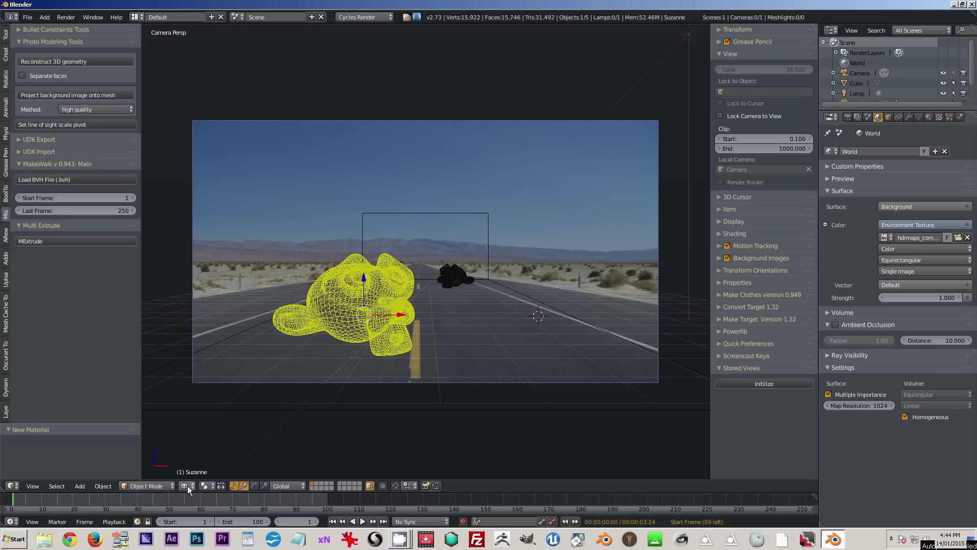
- Preview the scene's lighting and reflections in Rendered shading
click(187, 486)
click(212, 417)
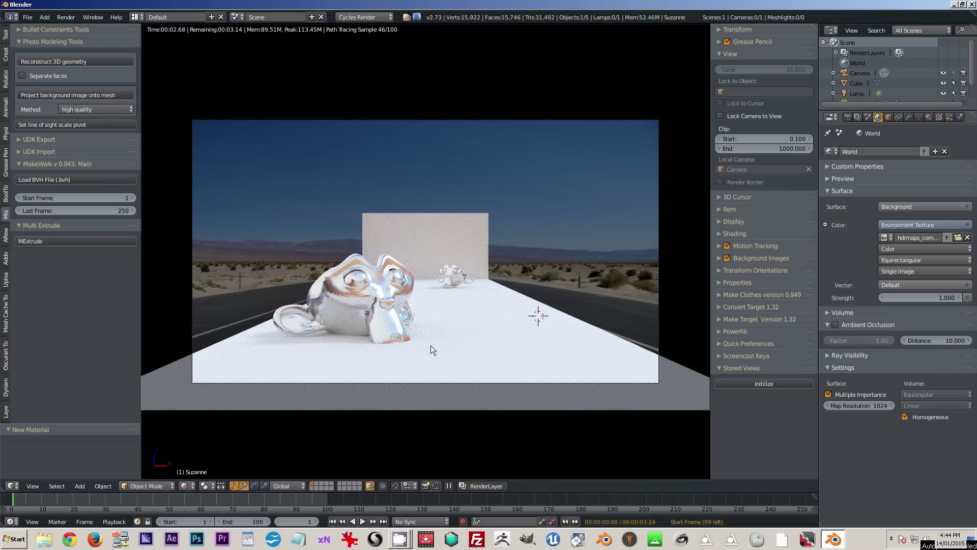
- Switch the viewport to Texture shading and project the background image onto the floor-and-wall mesh
click(186, 485)
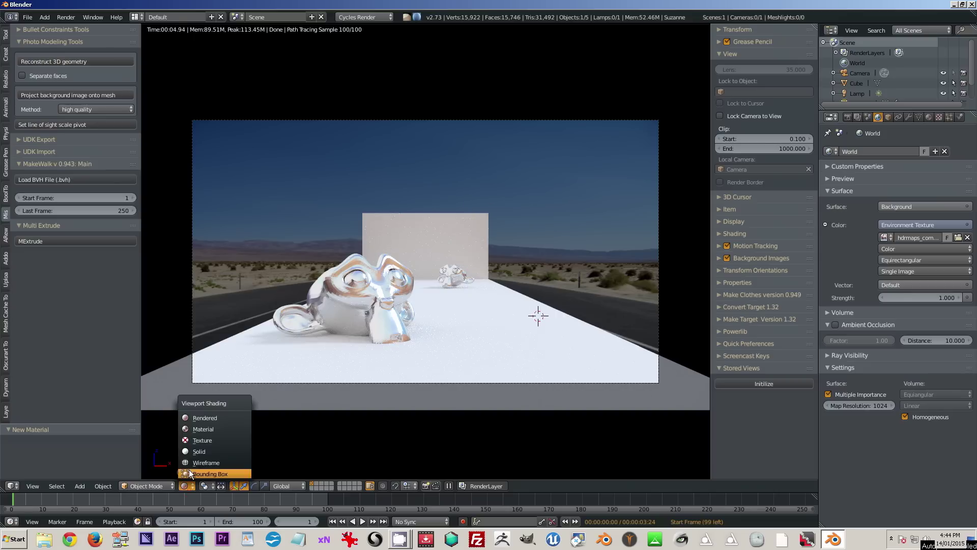
click(185, 441)
right_click(450, 223)
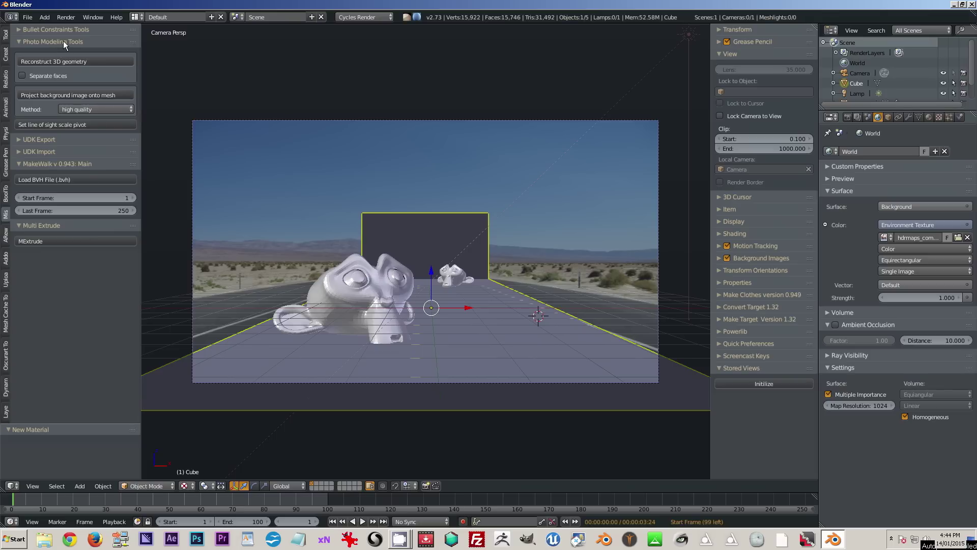
click(56, 95)
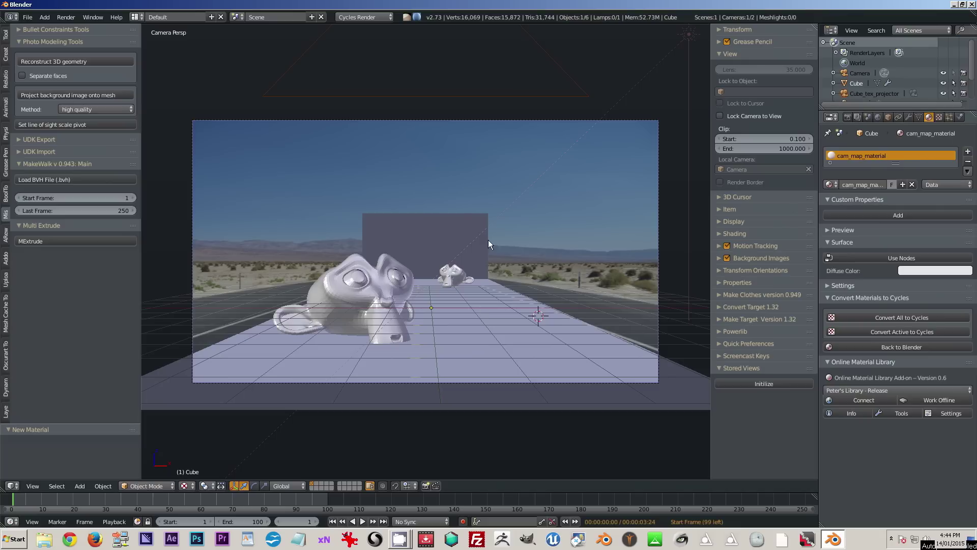
- Enlarge the timeline area, turn it into a Node Editor, and enable nodes for cam_map_material
click(522, 499)
drag(554, 492, 510, 349)
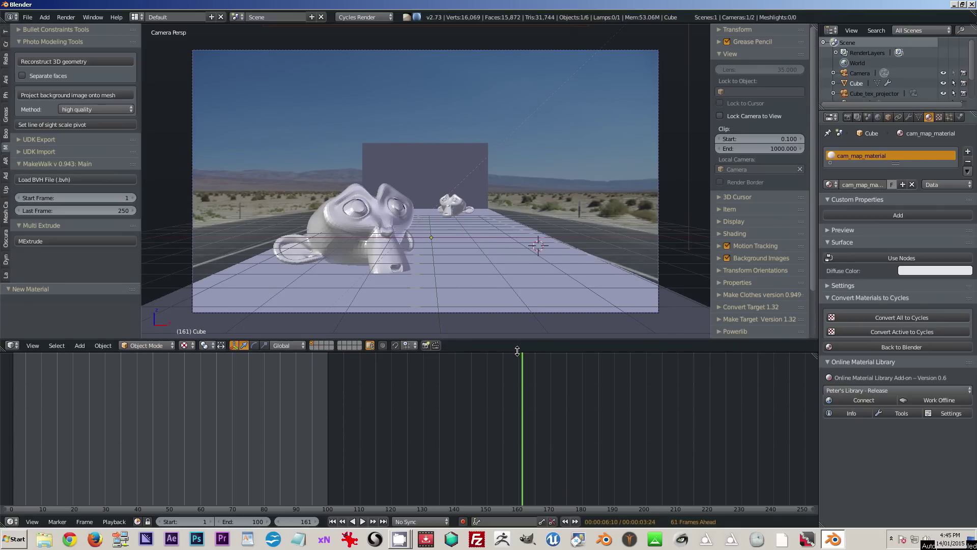
click(13, 521)
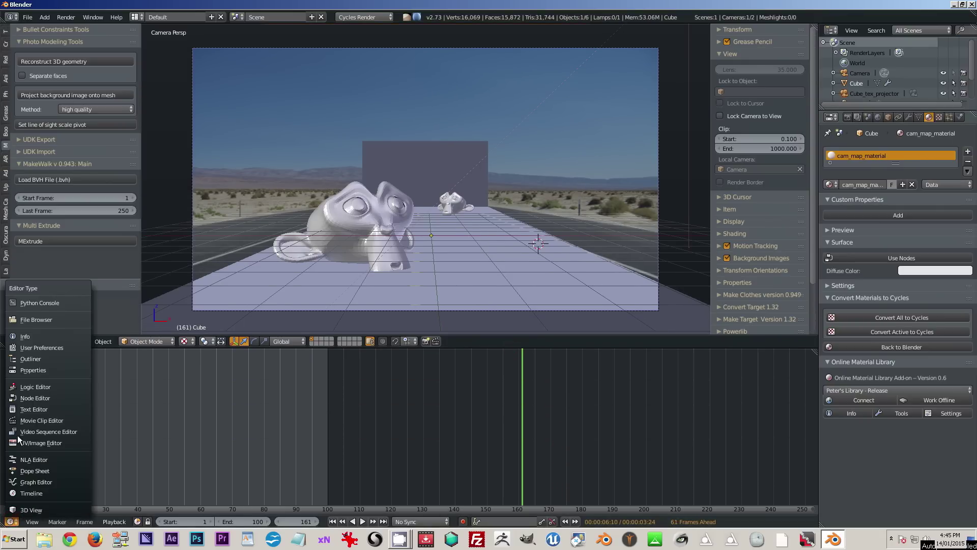
click(24, 396)
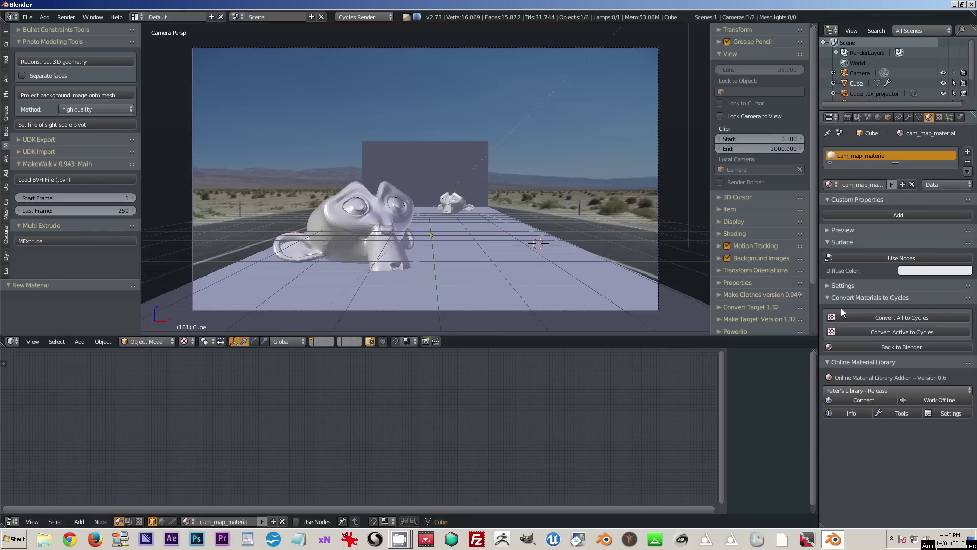
click(911, 259)
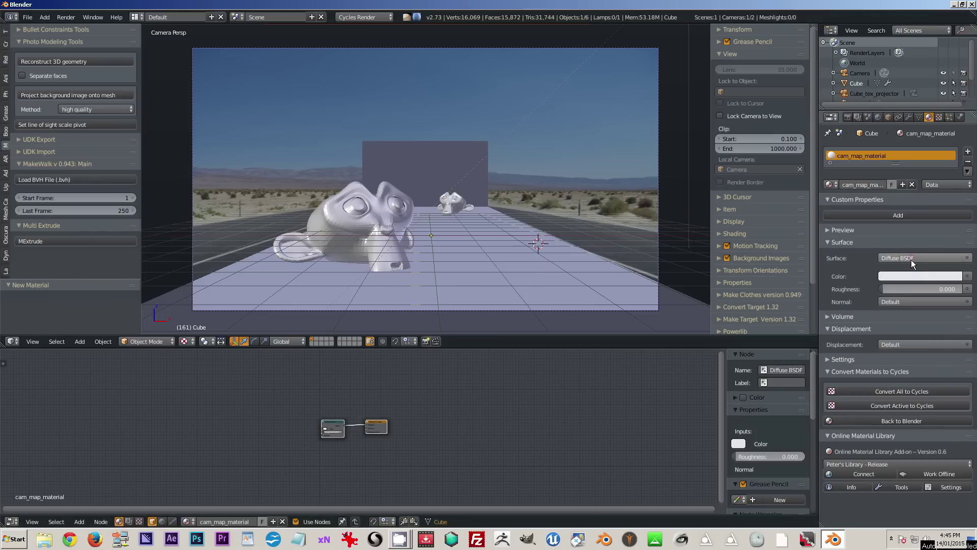
- Add an Image Texture node using 1081630_54378966.jpg and link its Color output to the Diffuse BSDF Color input
scroll(454, 430, up, 6)
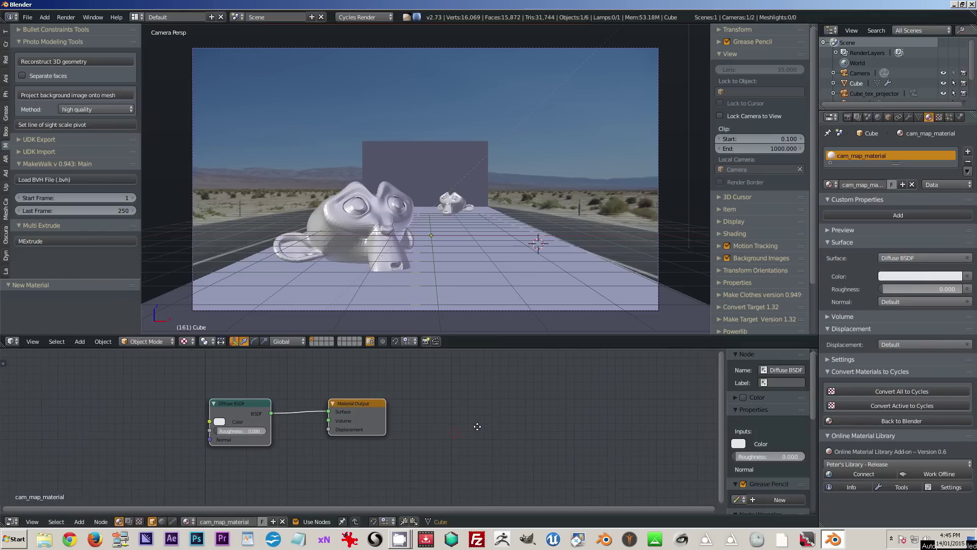
middle_drag(452, 428, 644, 422)
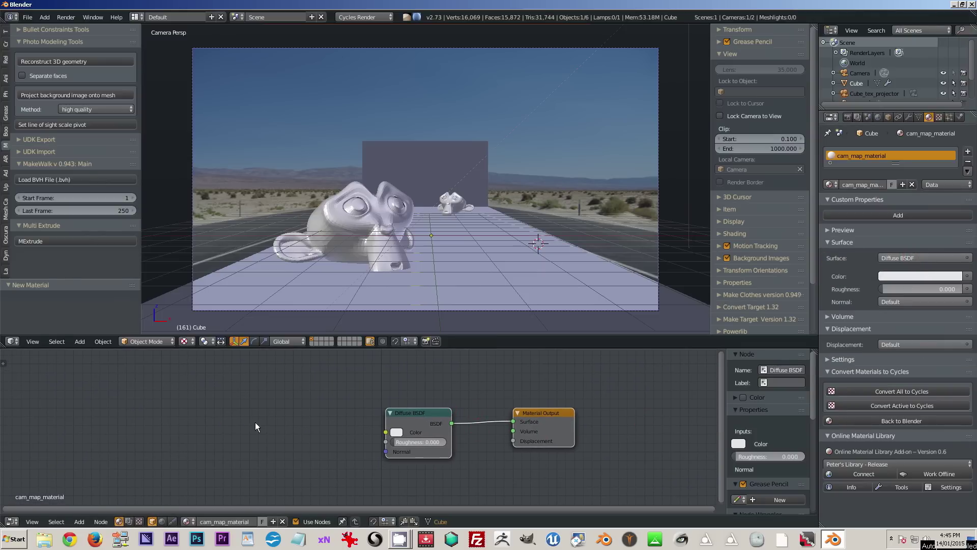
key(shift+a)
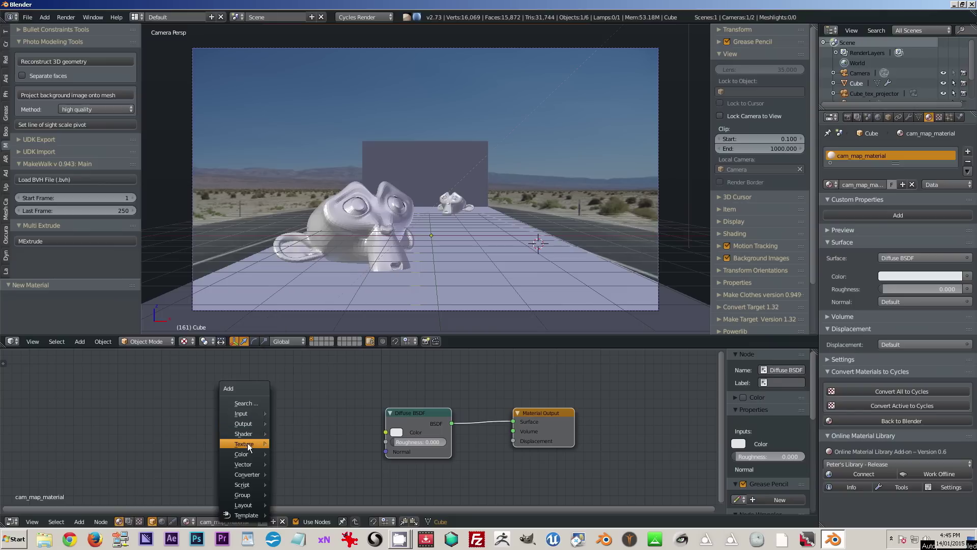
mouse_move(247, 442)
click(292, 332)
click(286, 394)
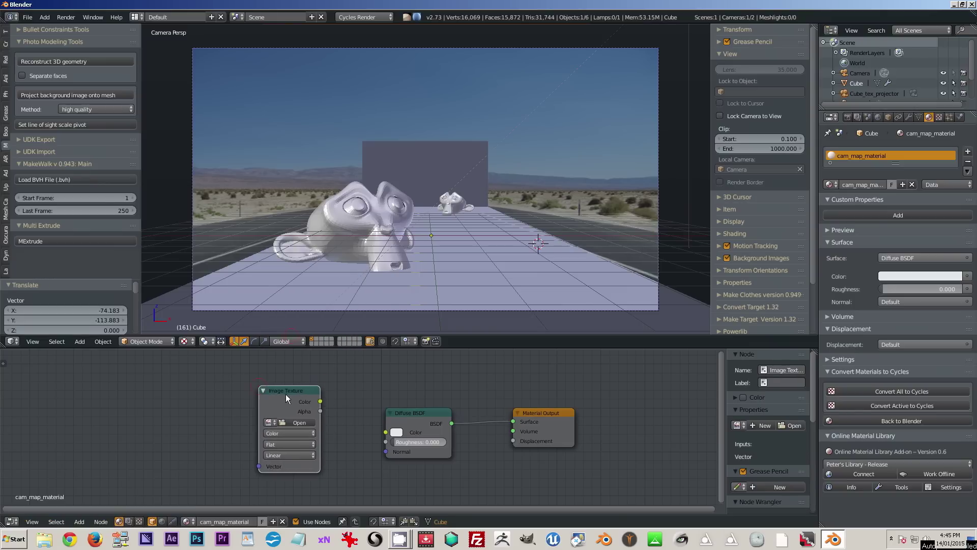
drag(321, 402, 323, 405)
drag(378, 428, 384, 431)
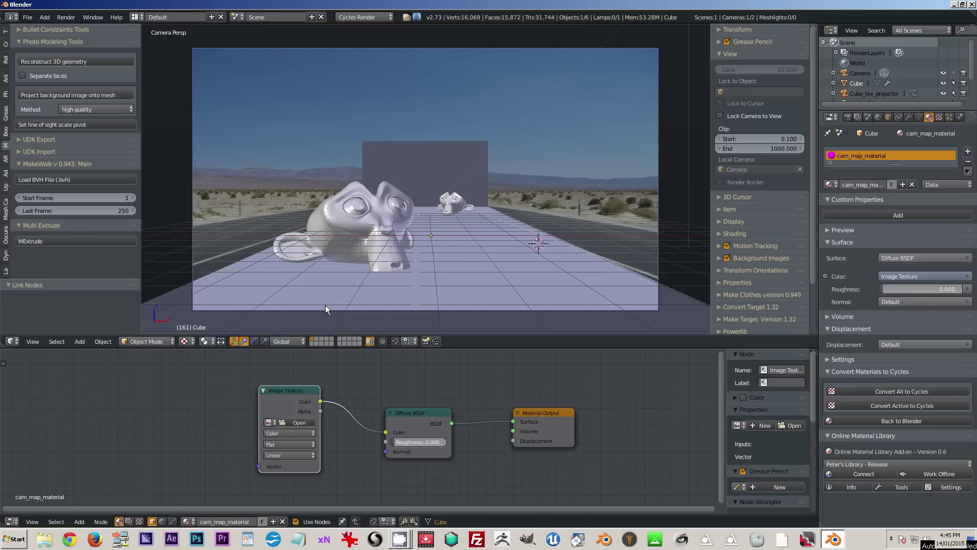
click(269, 423)
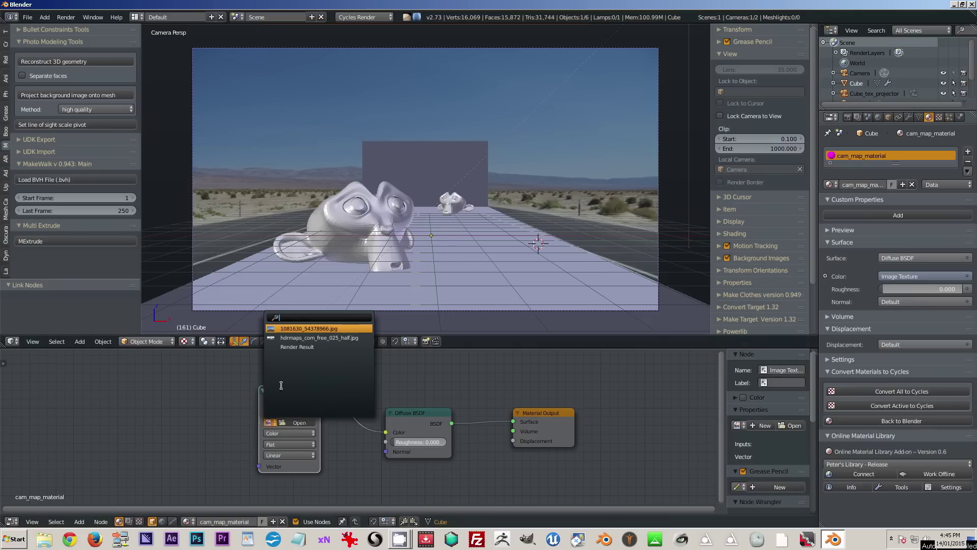
click(294, 329)
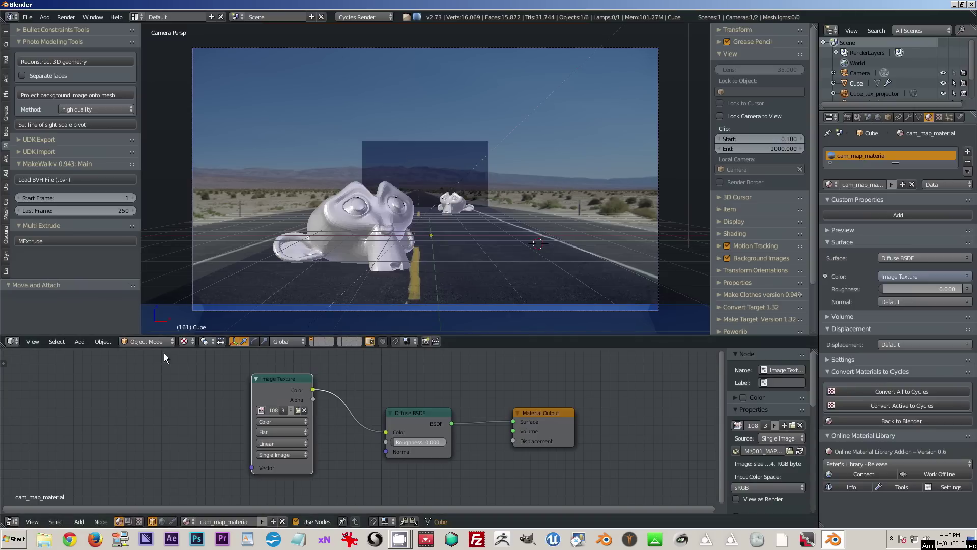
- Preview the image-mapped floor and wall in Rendered shading and return the viewport to its textured display
click(189, 341)
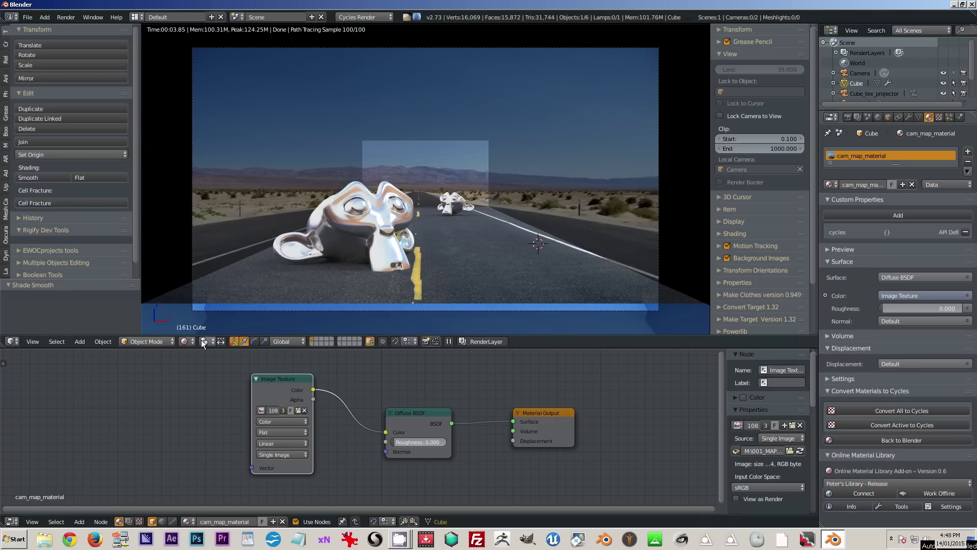
click(188, 340)
click(221, 284)
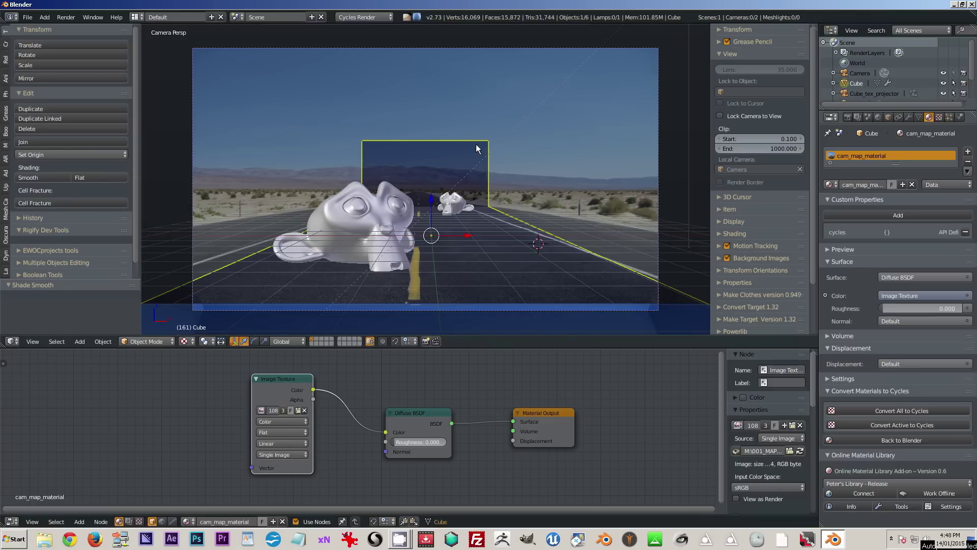
- Edit the mesh and widen the back wall by moving its two side edges outward along X to the camera frame
key(Tab)
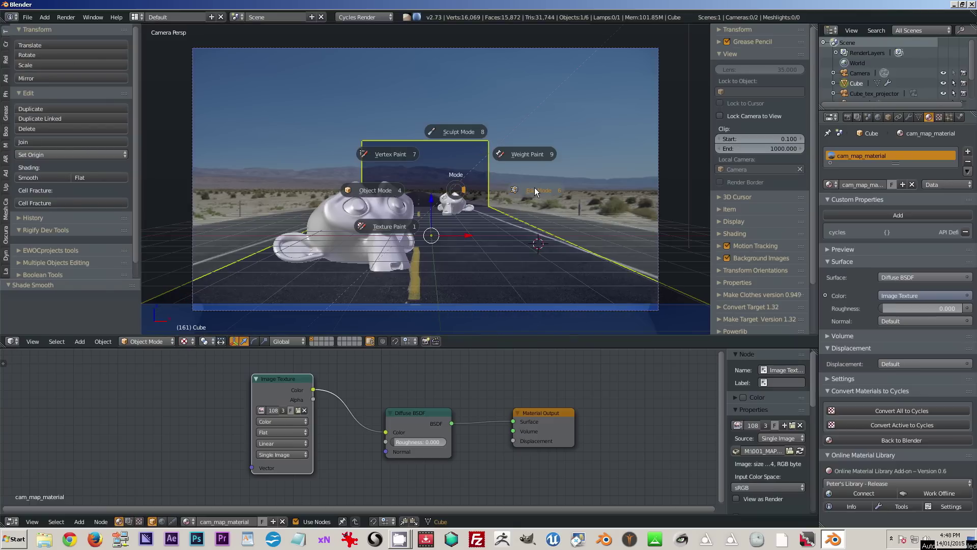
click(534, 189)
drag(507, 176, 680, 168)
right_click(363, 142)
shift+right_click(364, 204)
drag(386, 172, 214, 173)
- Raise the back wall's top edge by about 8.45 along Z to reach the top of the camera frame
right_click(192, 141)
shift+right_click(659, 141)
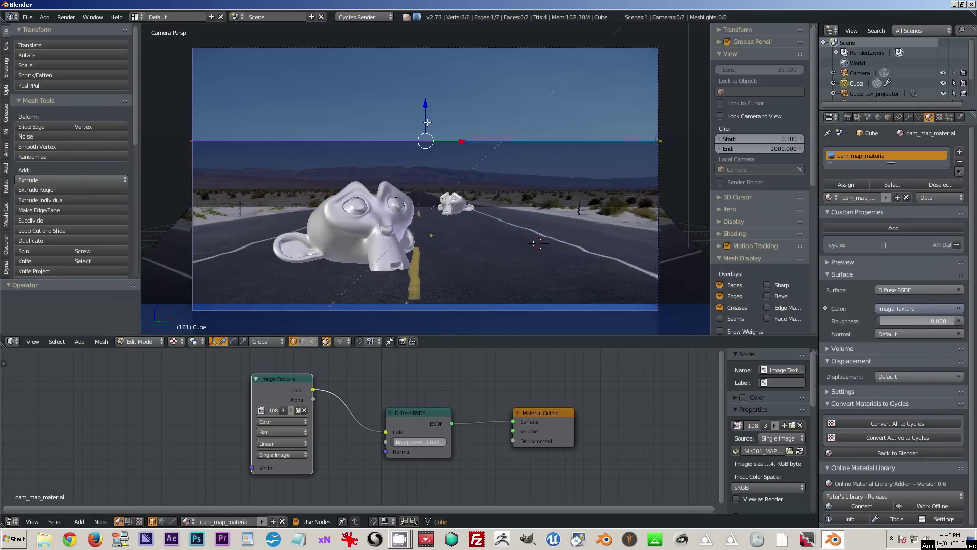
drag(425, 111, 426, 15)
- Narrow the floor's near end by moving its right corner about -1.575 and its left corner about 1.61 along X
scroll(634, 305, down, 2)
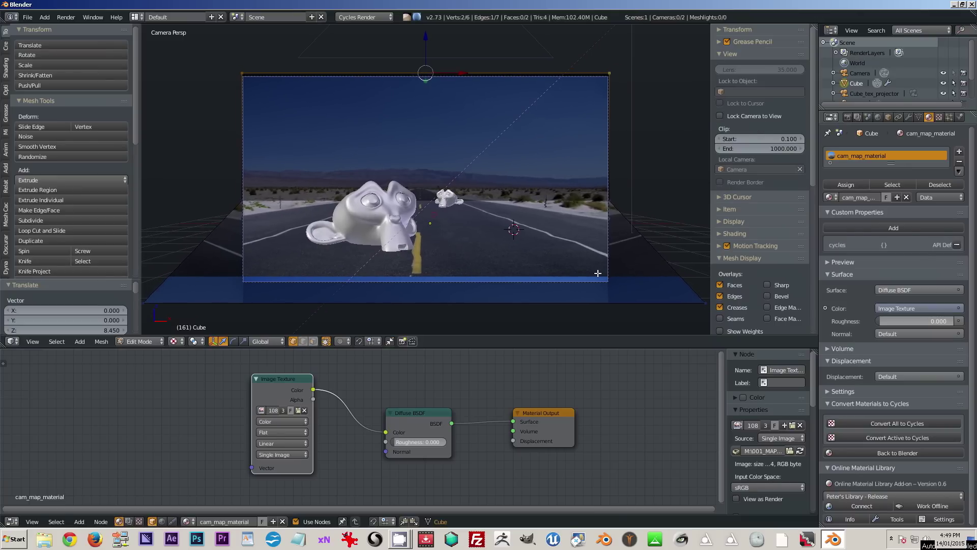
right_click(692, 309)
scroll(626, 282, down, 1)
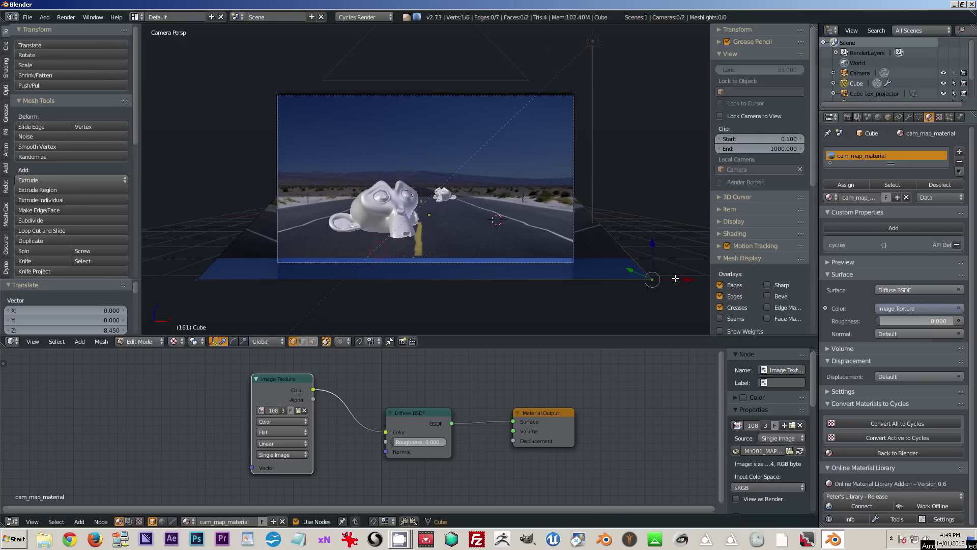
key(g)
key(x)
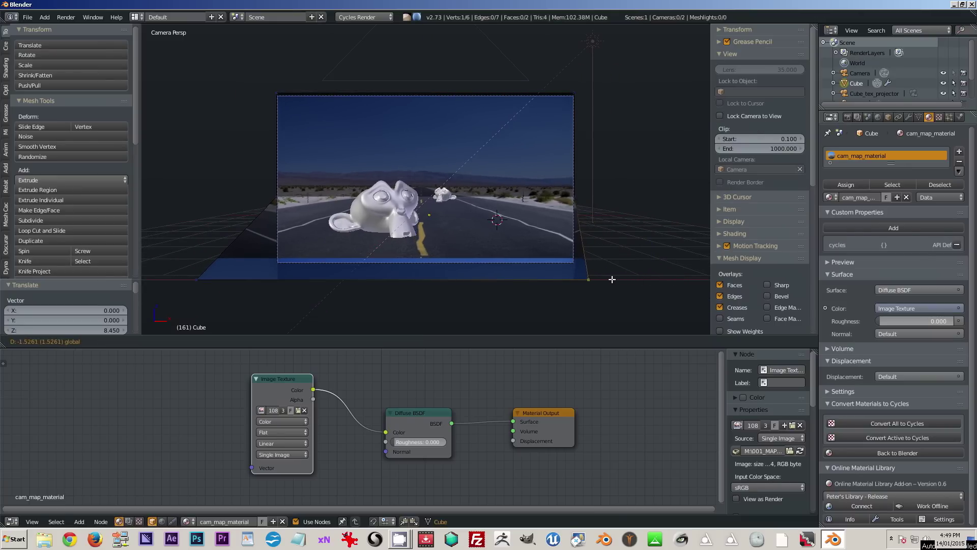
click(606, 277)
right_click(198, 281)
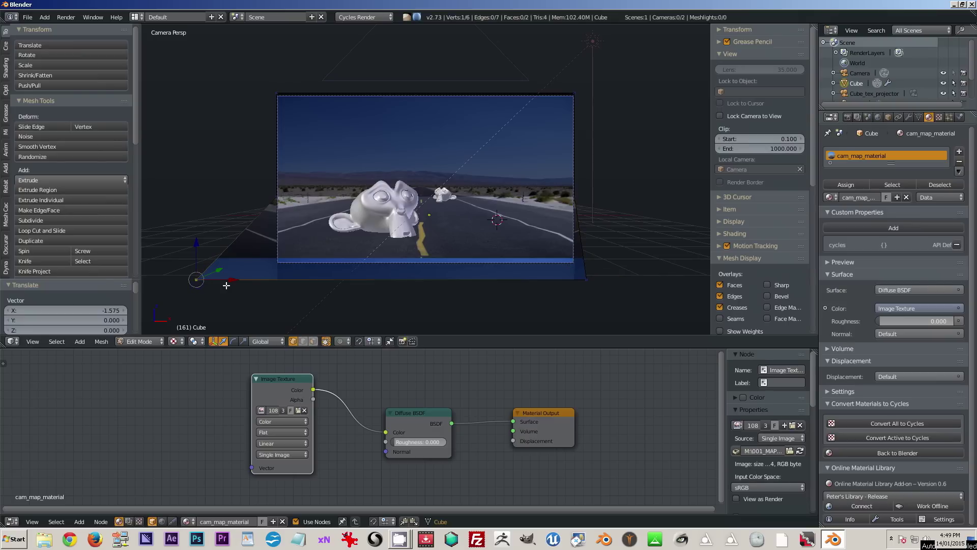
key(g)
key(x)
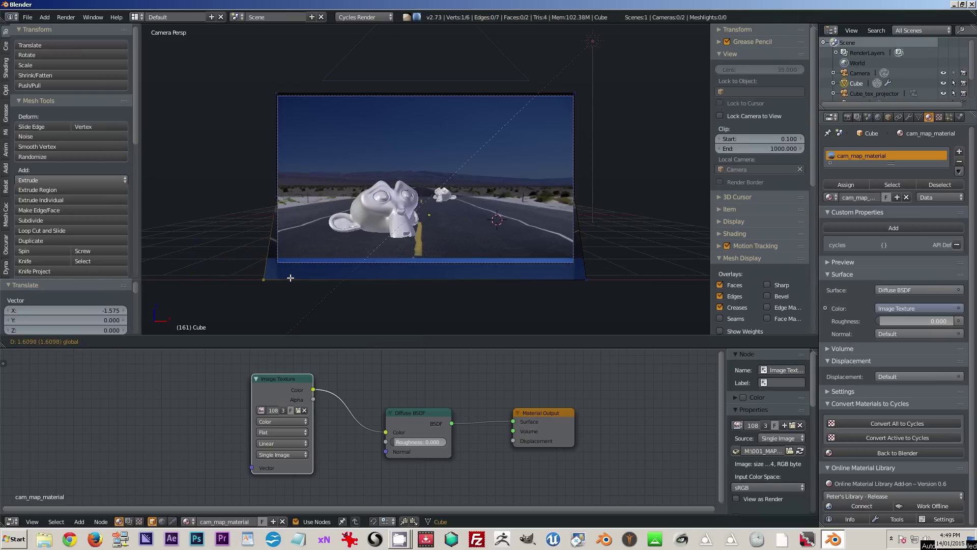
click(290, 278)
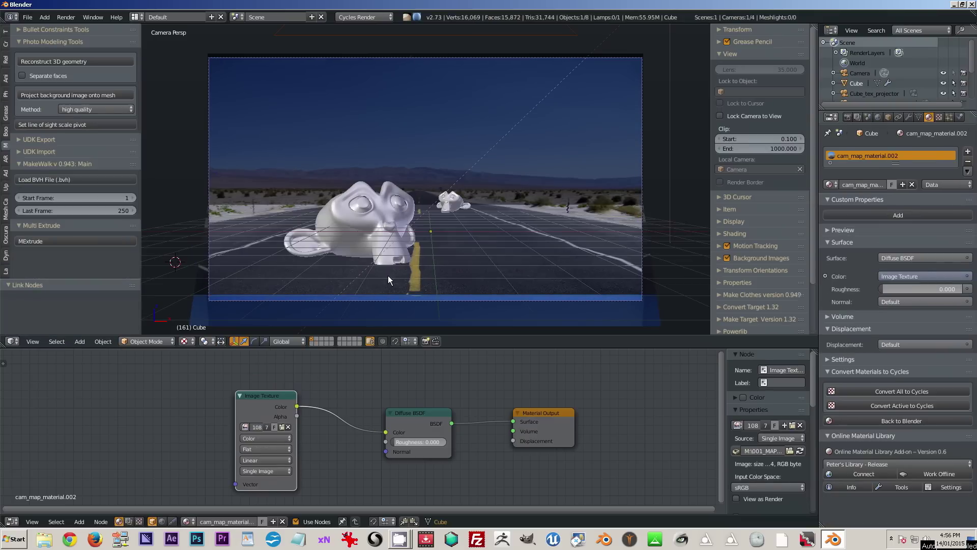
- Display the floor-and-wall mesh in Wireframe shading from an angled user perspective and enter Edit Mode
middle_drag(388, 276, 399, 151)
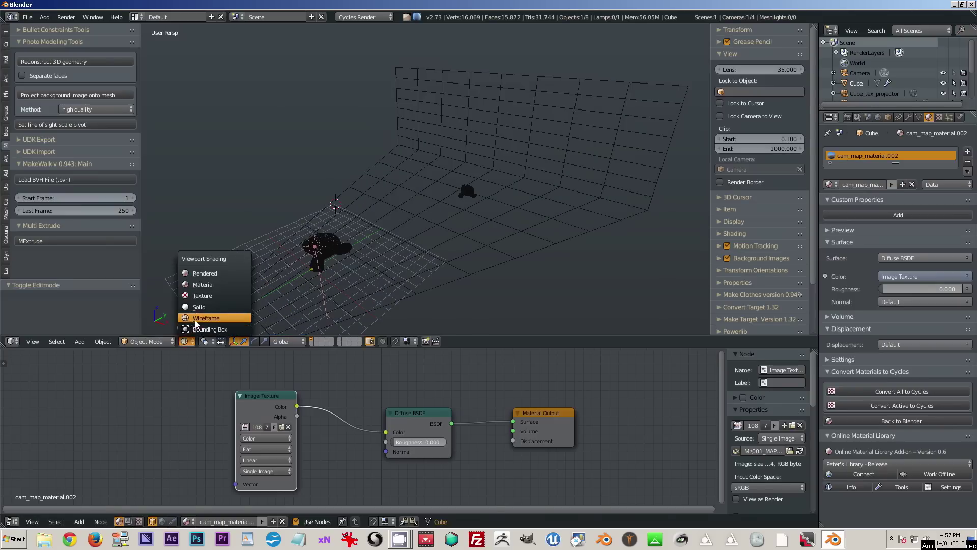
click(199, 320)
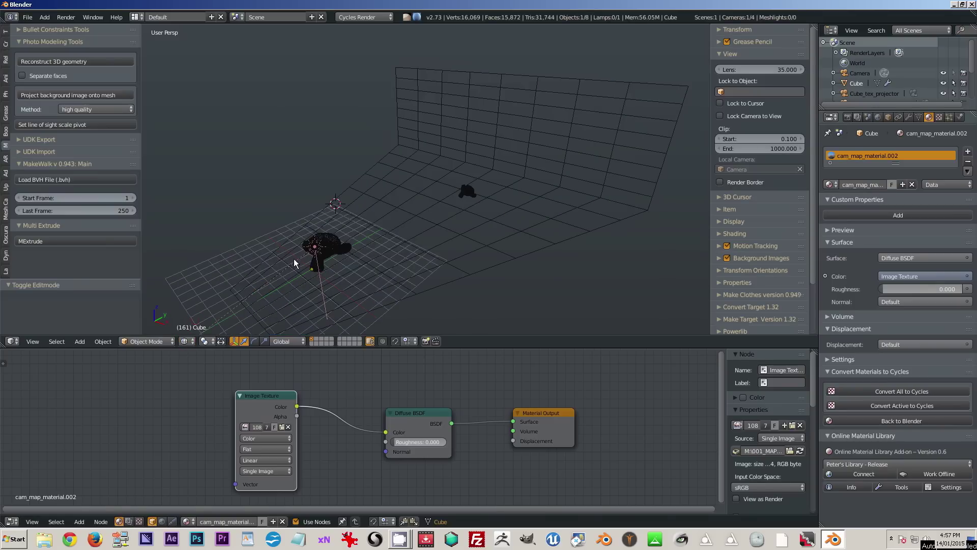
key(Tab)
click(412, 210)
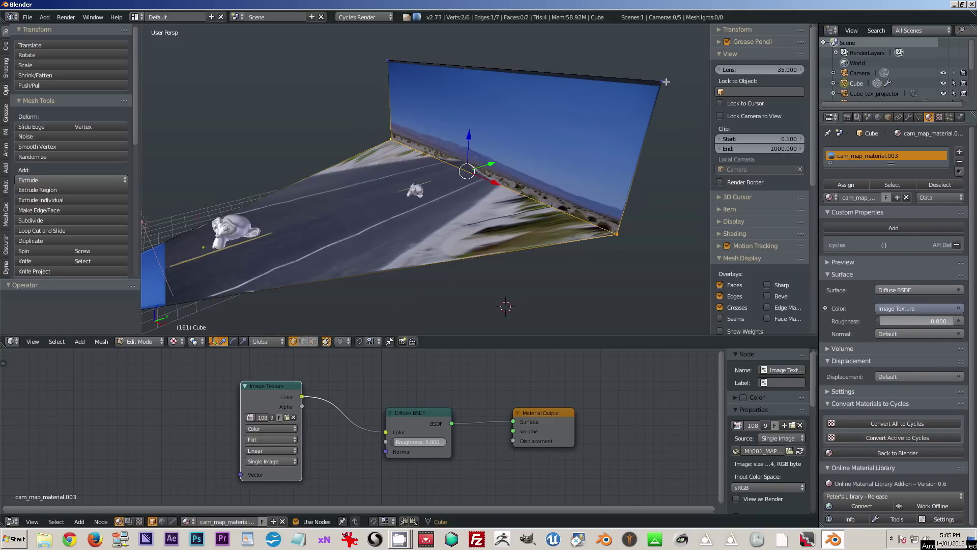
- Tilt the wall by moving its top edge back along Y and up about 2.369, and return to Object Mode in camera view
click(663, 81)
shift+click(388, 60)
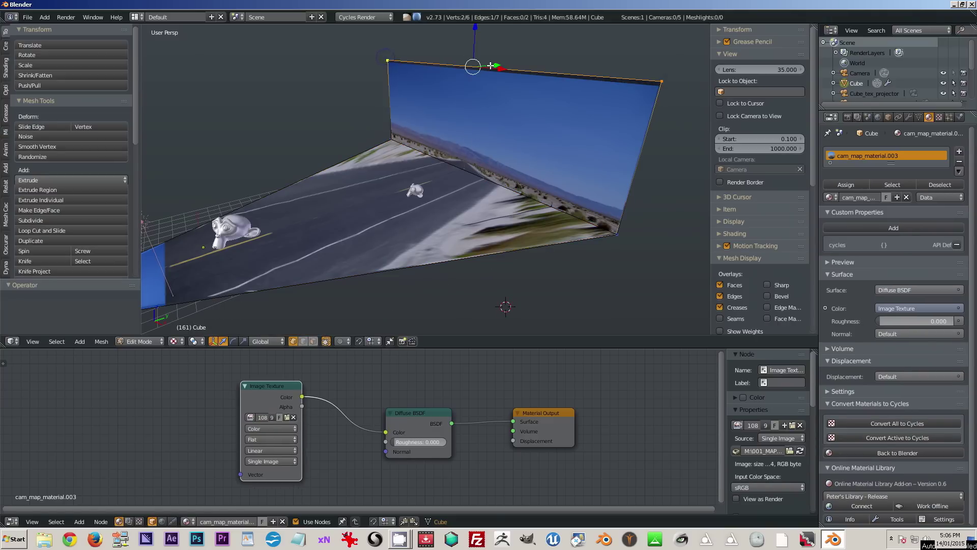
drag(491, 66, 568, 23)
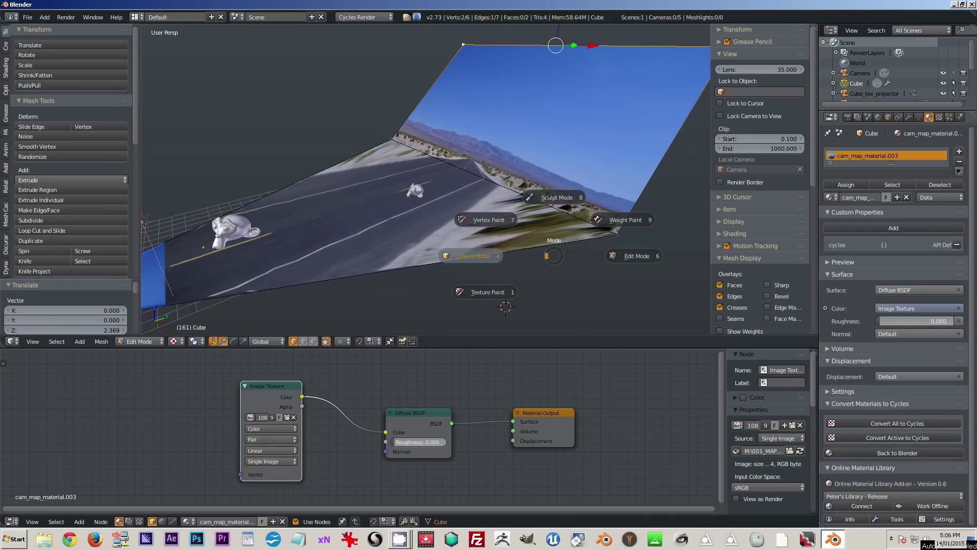
key(Tab)
key(KP_0)
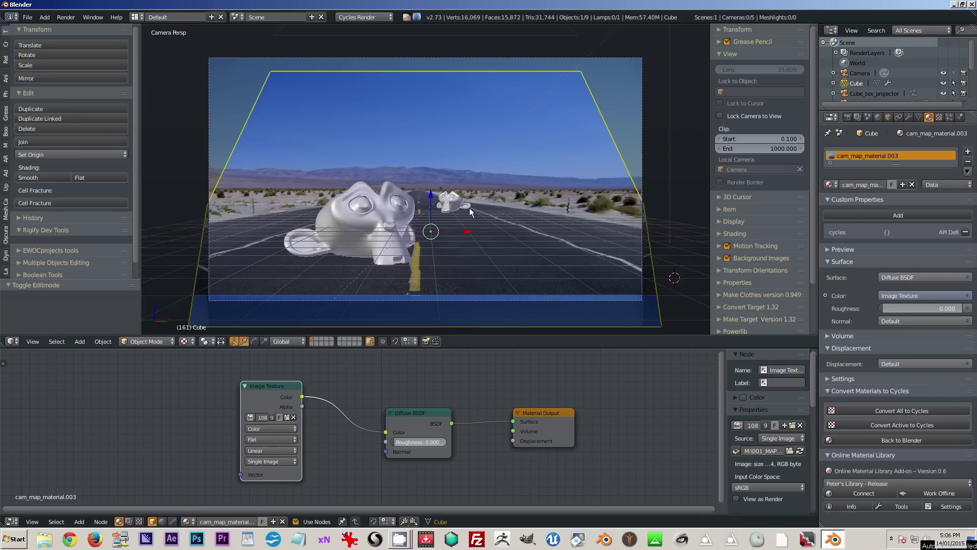
- Widen the tilted wall's top edge in Edit Mode, moving the right corner outward and the left corner about -9.18 along X
key(Tab)
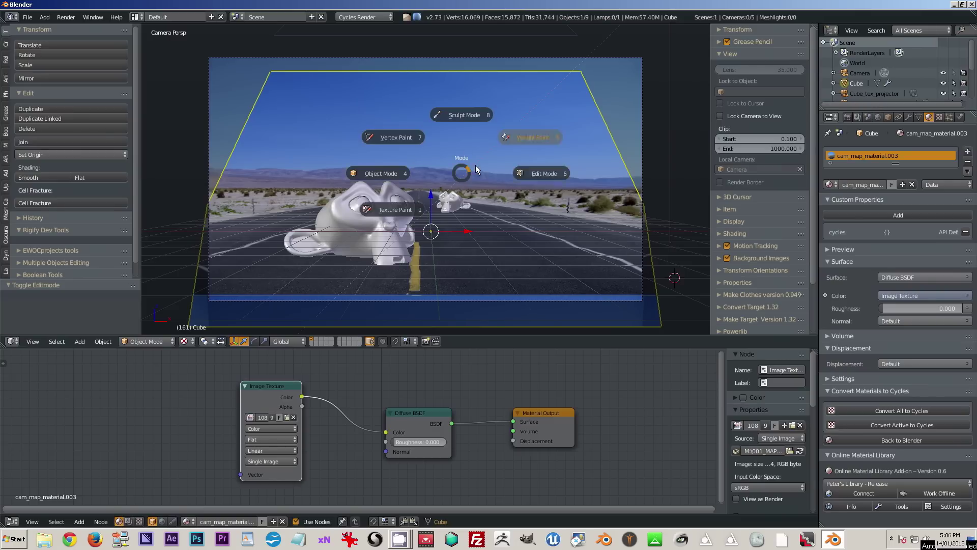
click(539, 170)
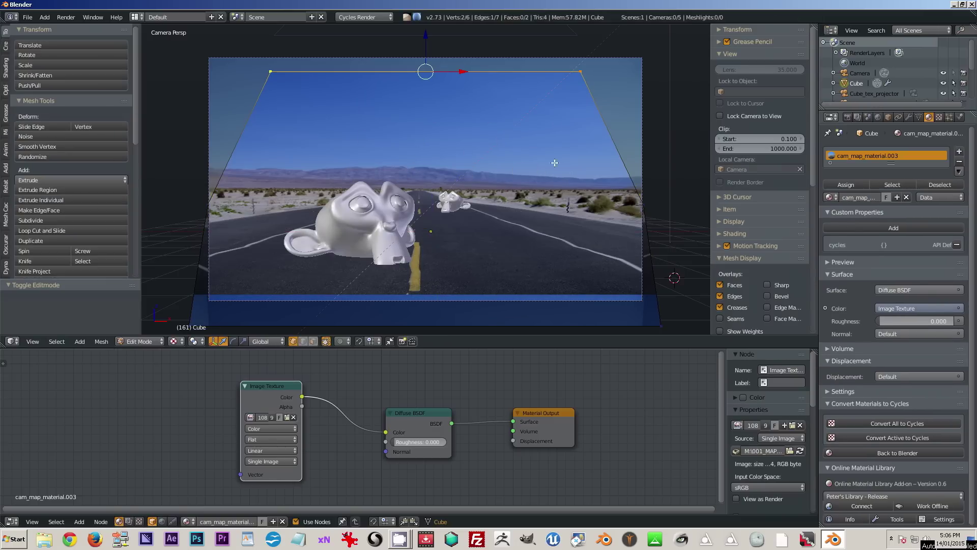
right_click(579, 72)
drag(608, 73, 667, 74)
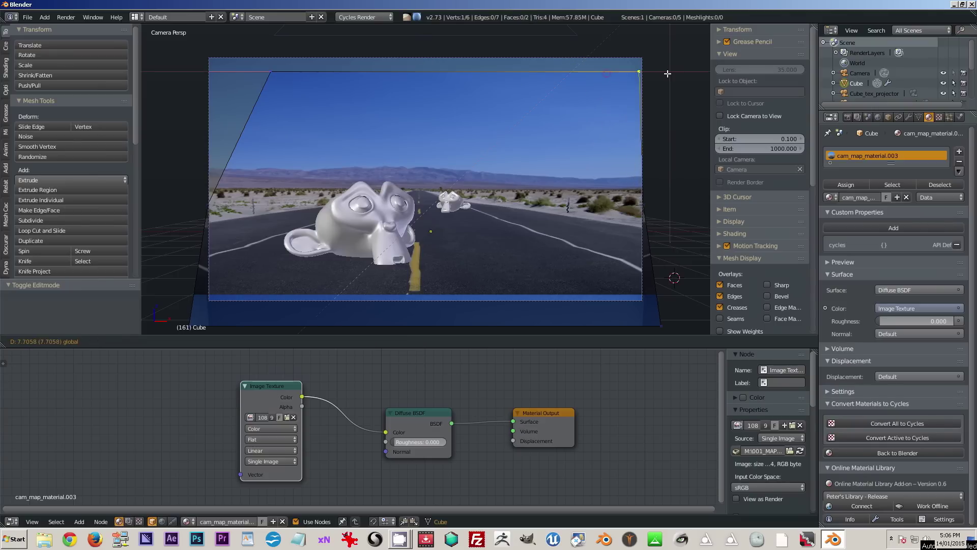
right_click(271, 72)
drag(304, 72, 234, 74)
- Raise both top corners of the tilted wall by about 2.75 along Z to cover the camera frame
shift+right_click(652, 71)
drag(426, 50, 426, 32)
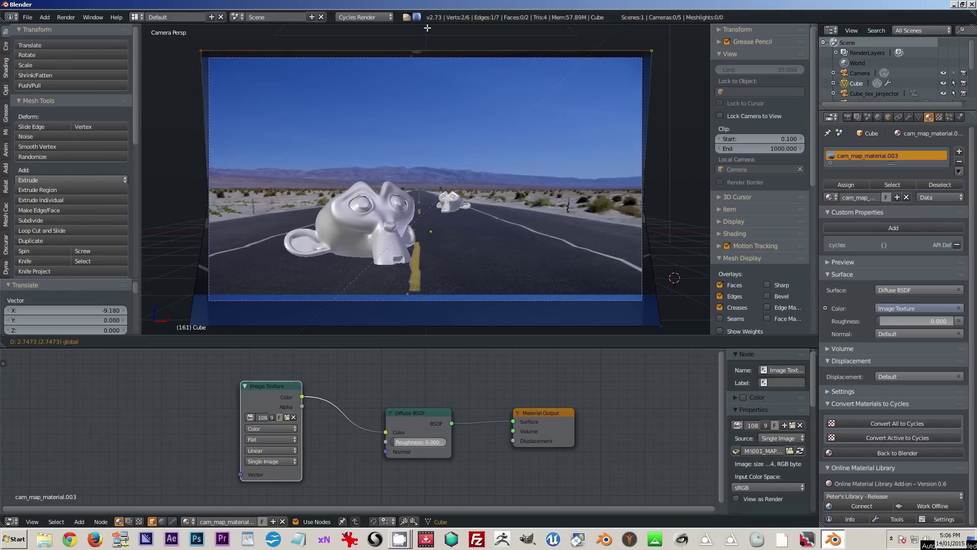
click(428, 28)
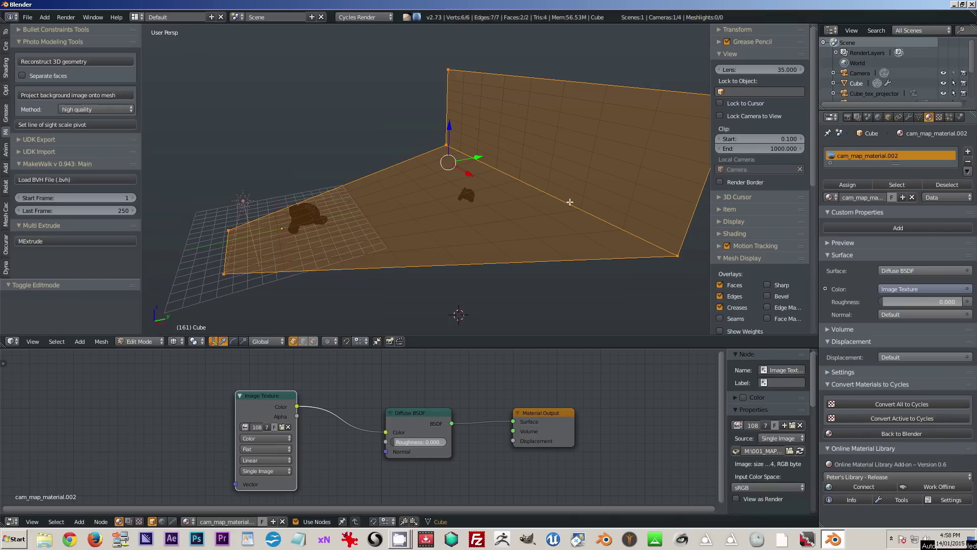
- Bevel the edge where the floor meets the wall with an offset of about 4.813
right_click(450, 149)
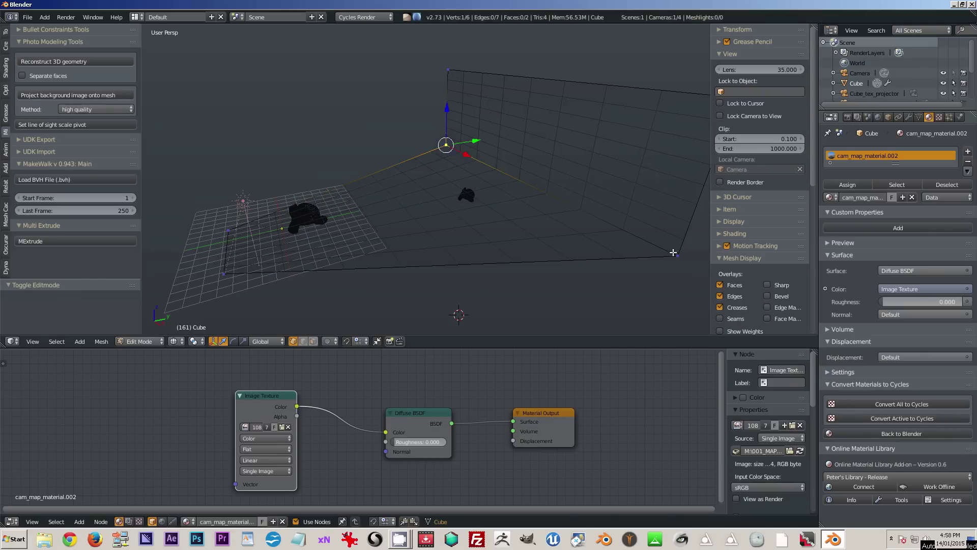
shift+right_click(673, 252)
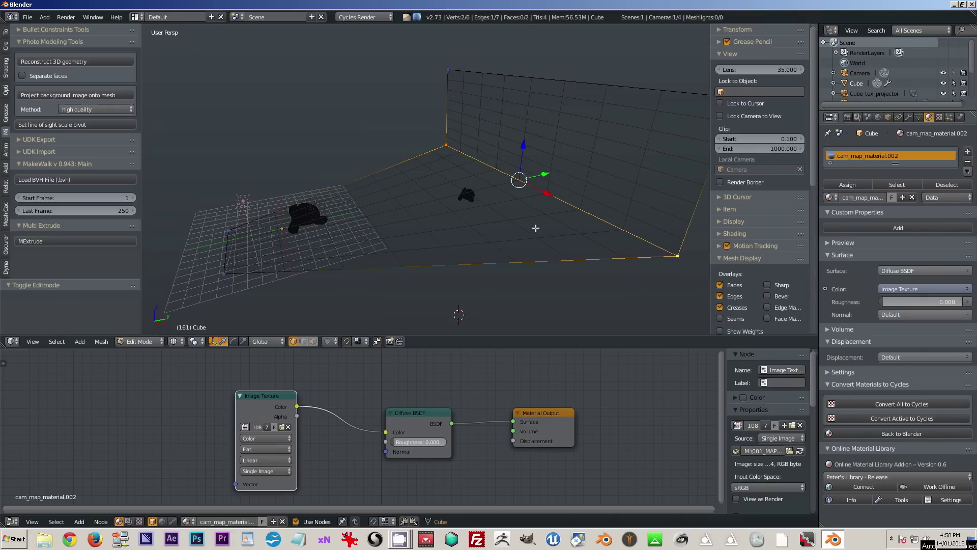
key(ctrl+b)
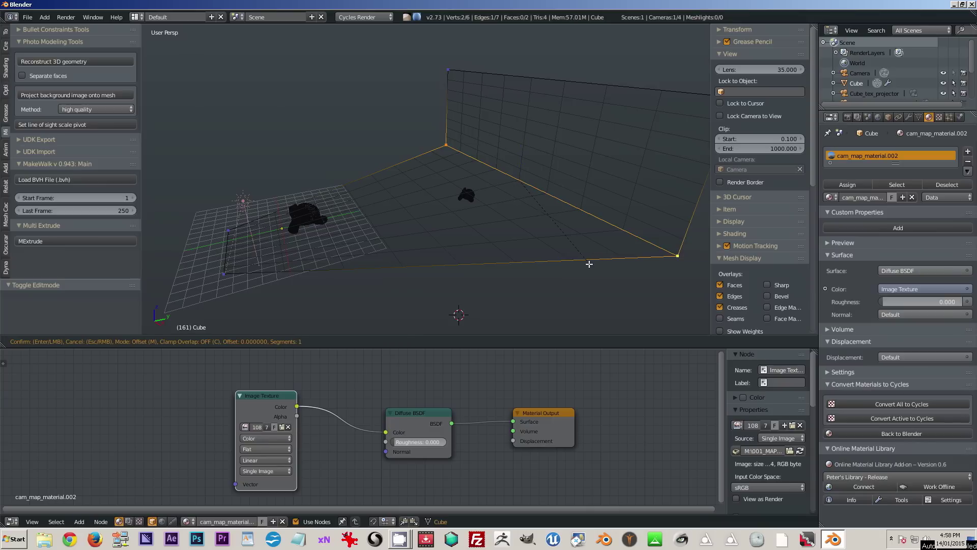
click(418, 302)
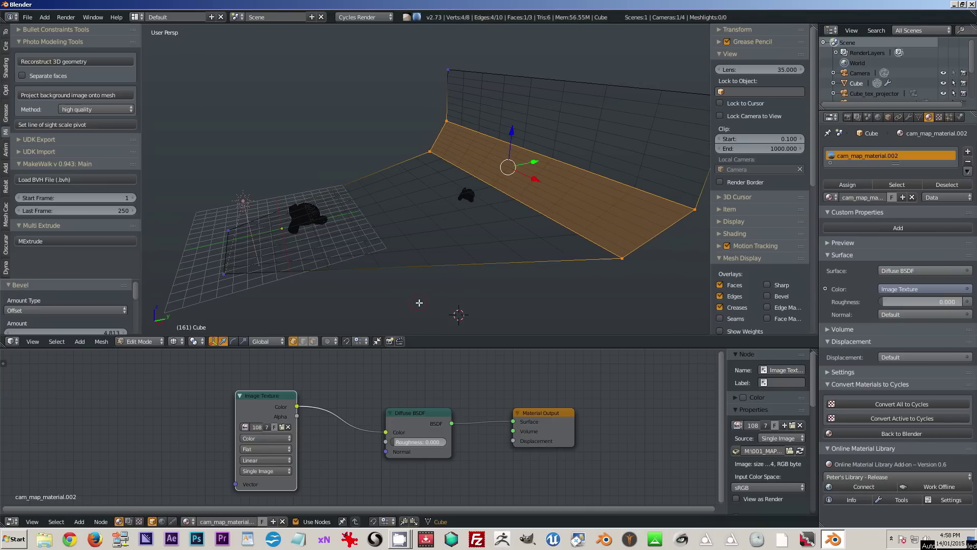
- Round the floor-to-wall bevel by raising its segment count to 6
key(F6)
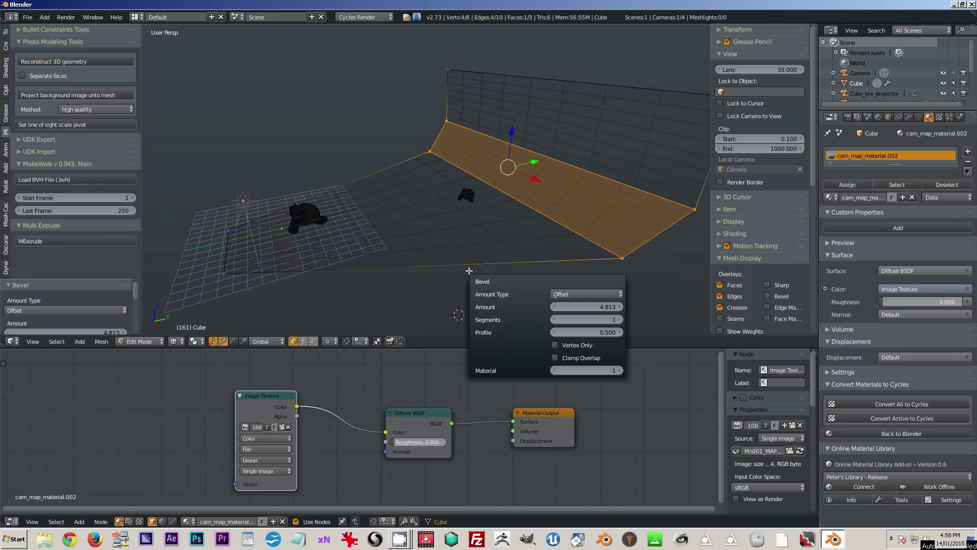
click(615, 319)
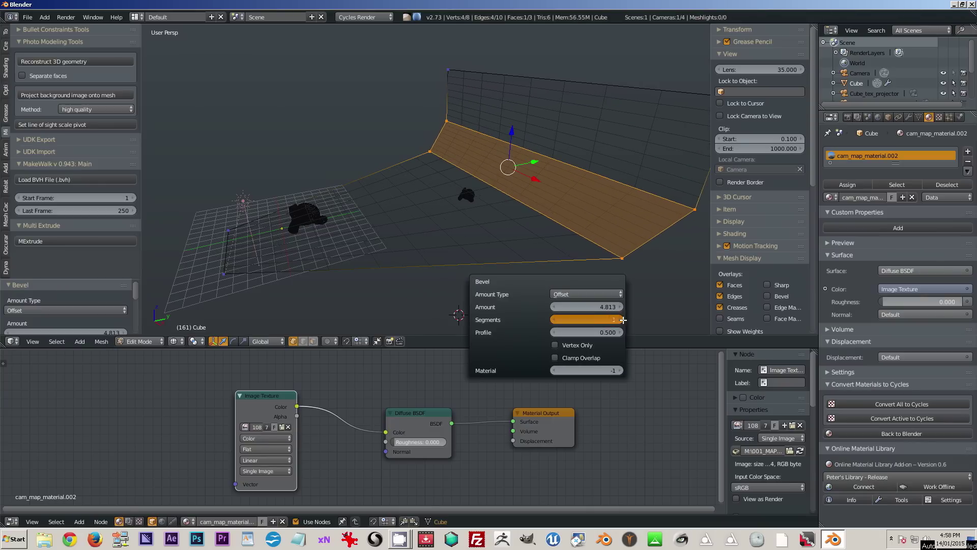
click(619, 320)
click(620, 320)
click(619, 319)
click(618, 320)
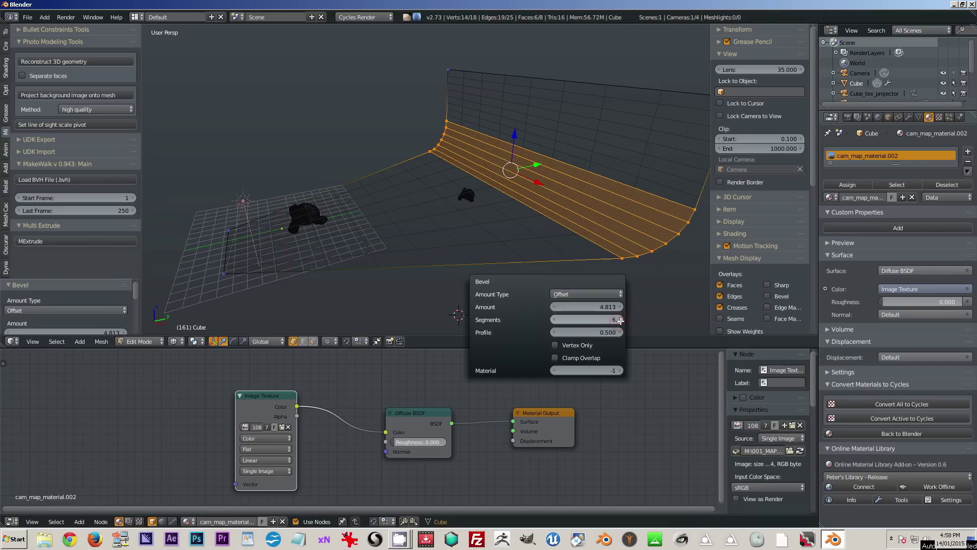
click(618, 319)
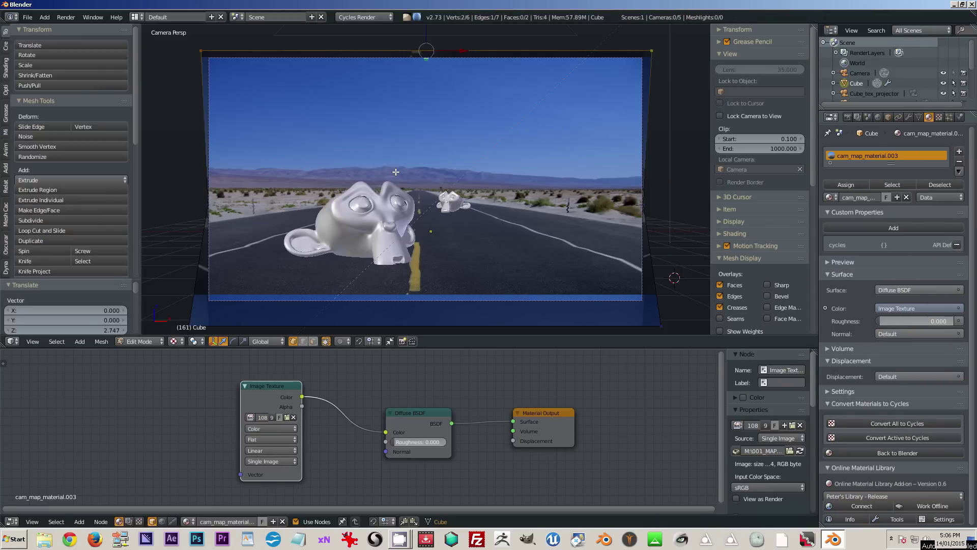
- Subdivide the whole floor-and-wall mesh with 4 cuts and return to Object Mode
key(a)
key(a)
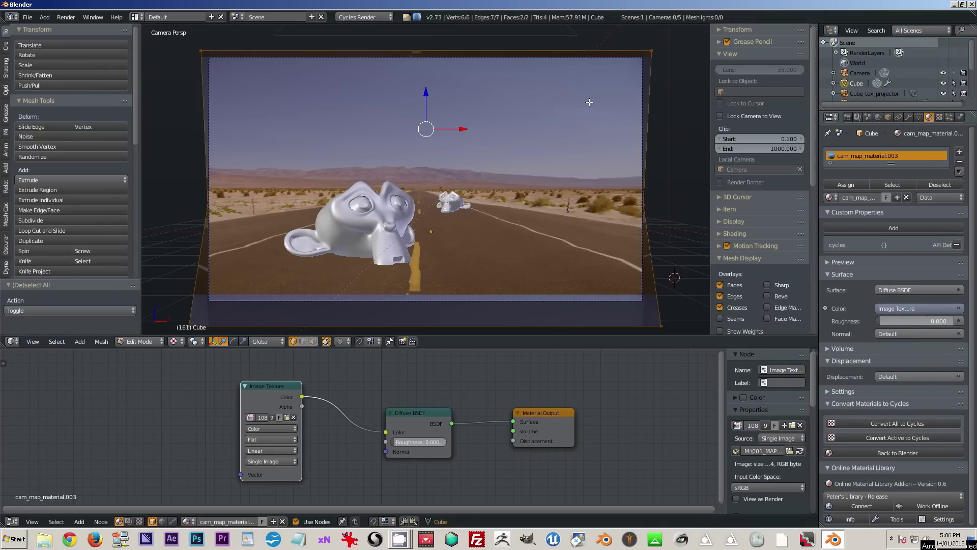
key(w)
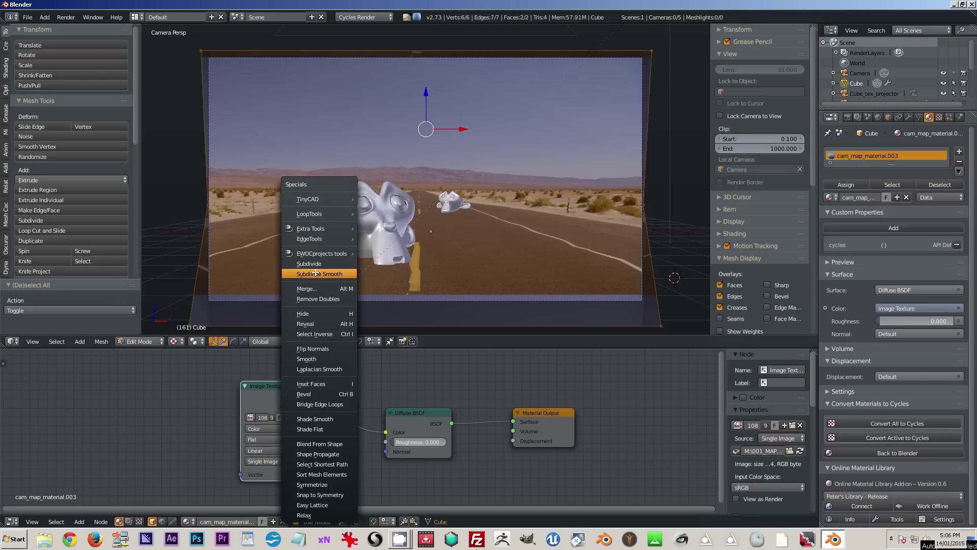
click(307, 264)
click(123, 309)
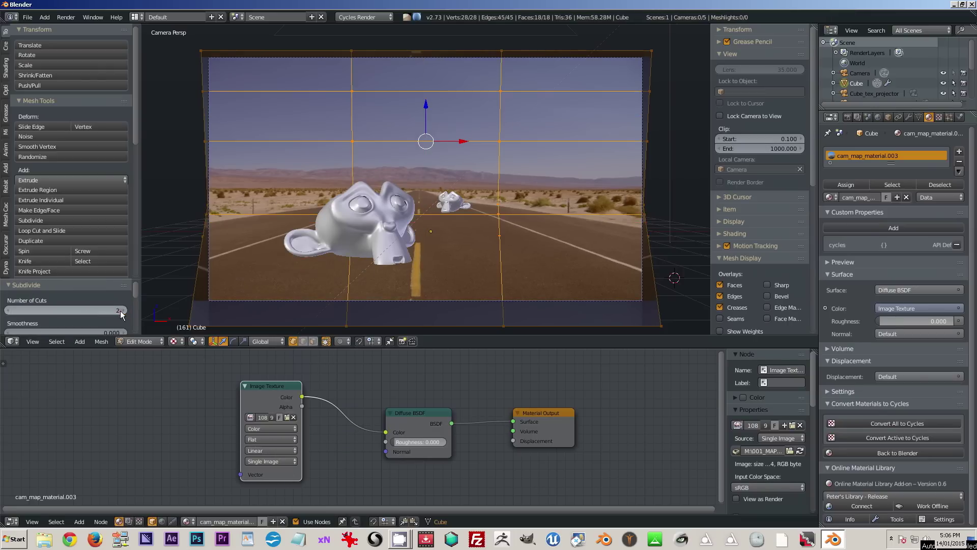
click(122, 310)
click(122, 309)
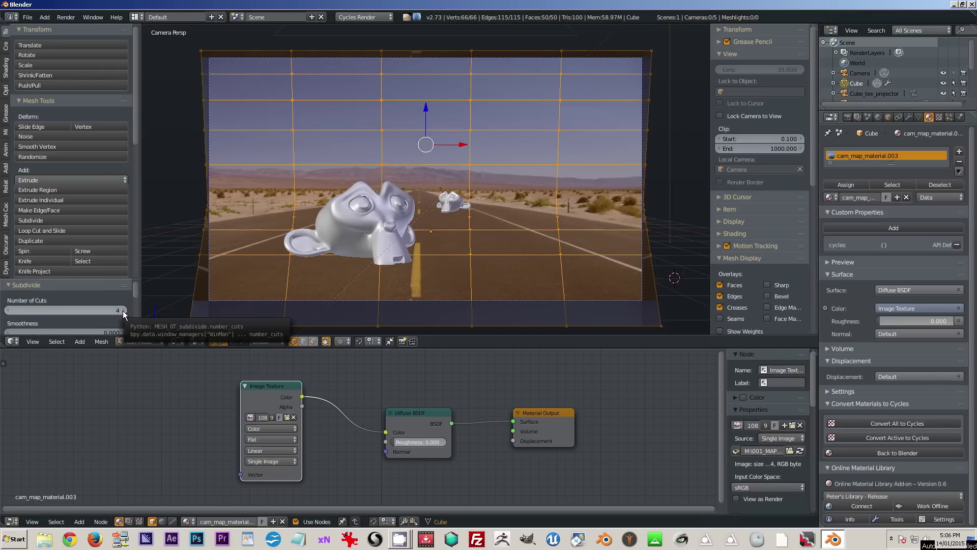
key(Tab)
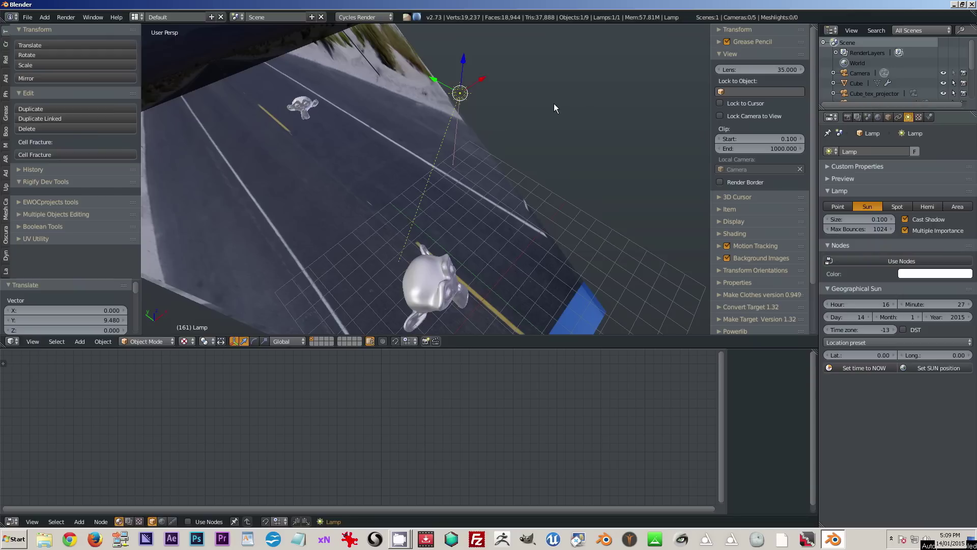
- Enable nodes on the sun lamp and raise its emission colour to full brightness in camera view
click(901, 261)
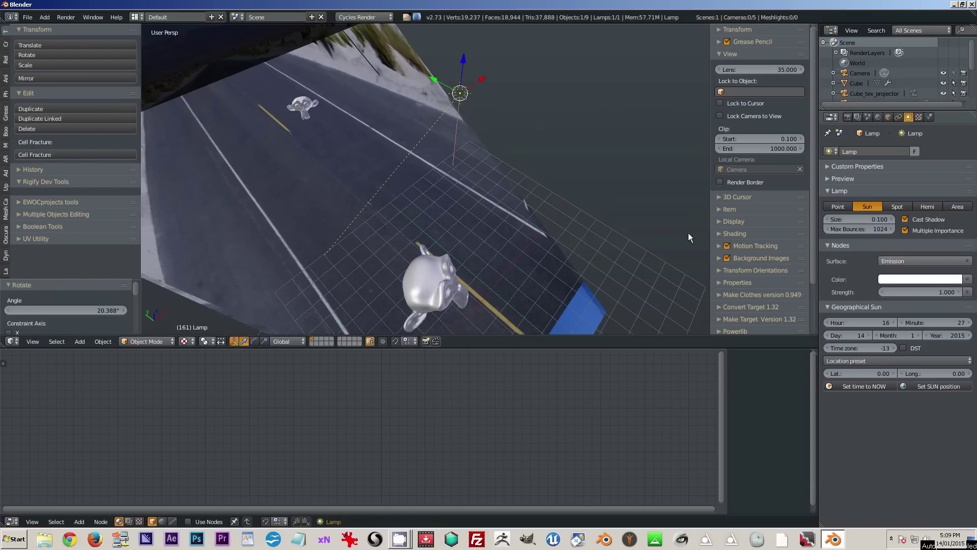
key(KP_0)
click(894, 279)
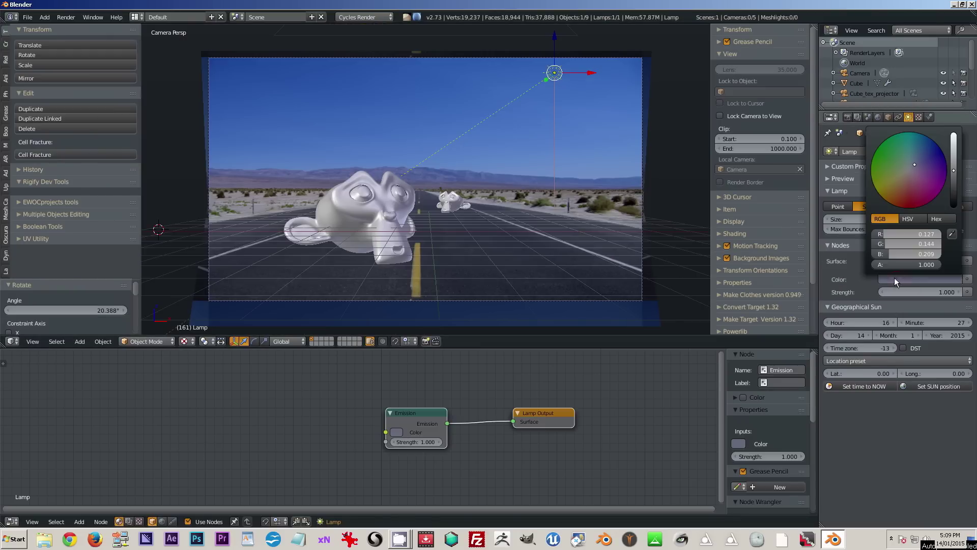
drag(955, 170, 955, 133)
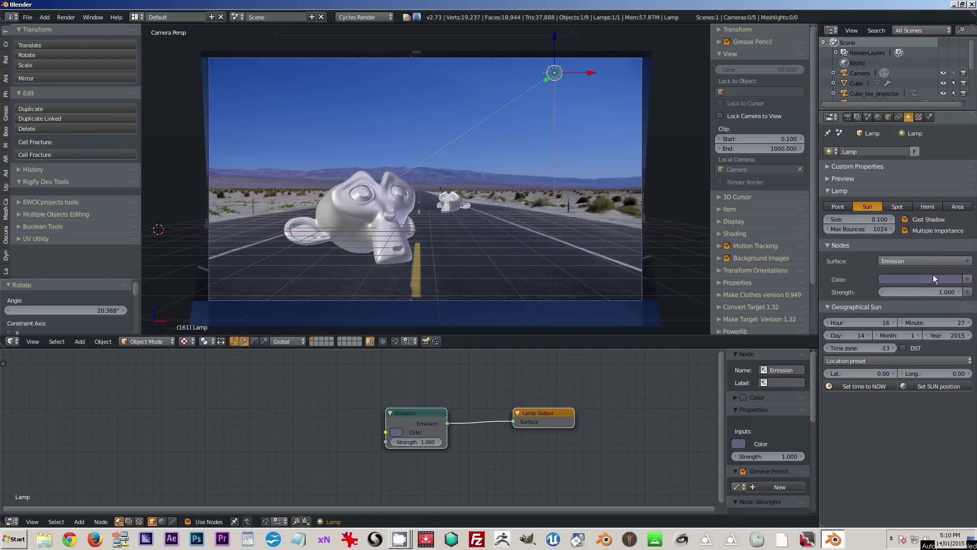
click(933, 278)
drag(955, 173, 955, 135)
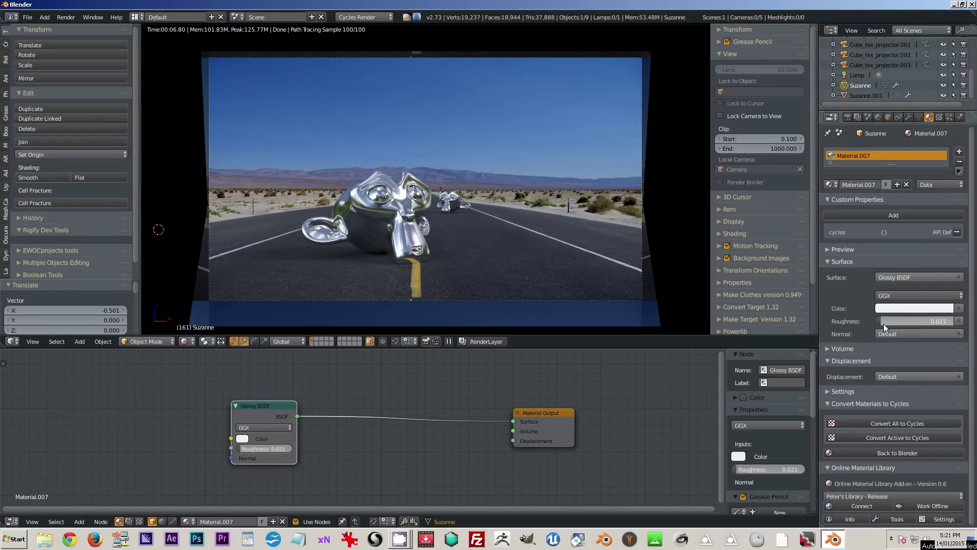
- Set the front monkey head's glossy roughness to 0.021 and adjust the sun lamp's emission colour to a pale pink tint
drag(883, 323, 880, 322)
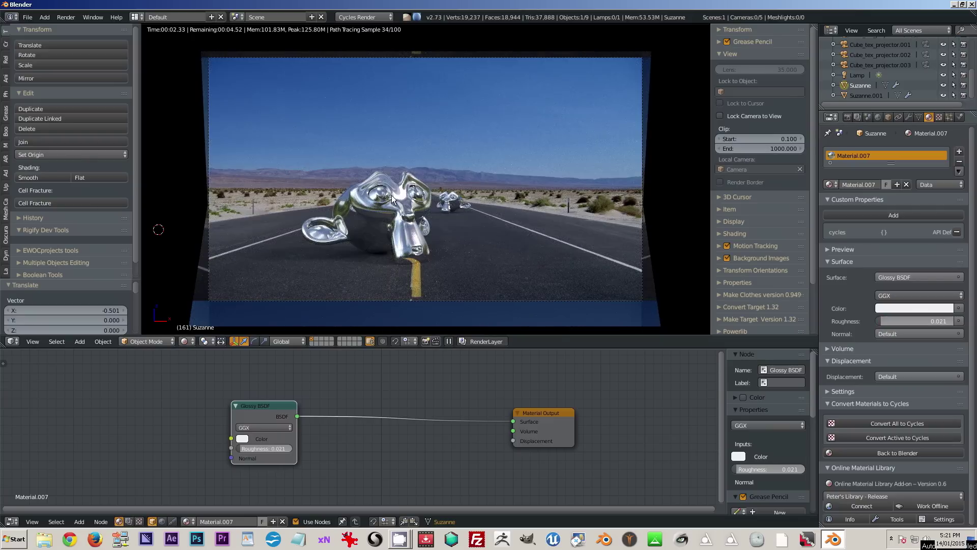
click(856, 76)
click(924, 280)
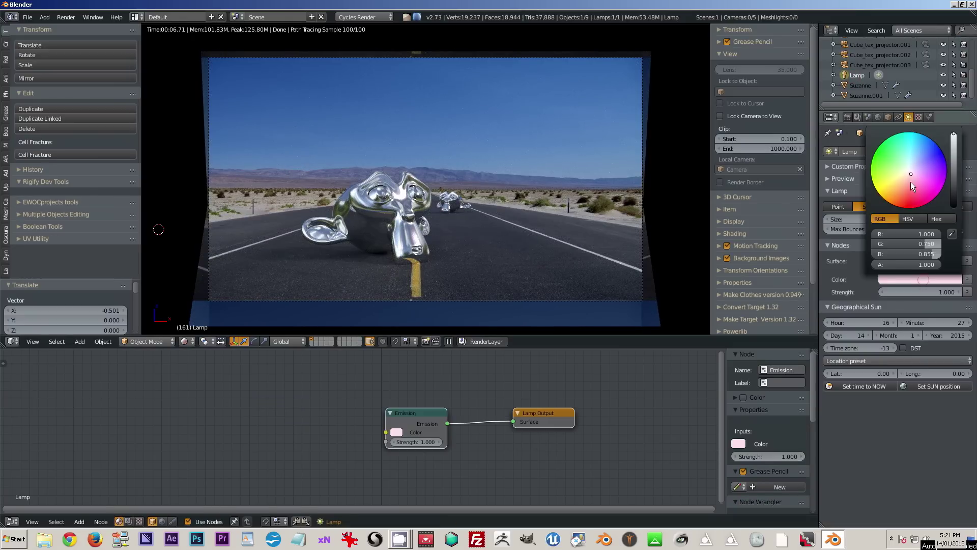
click(911, 182)
drag(918, 245, 940, 245)
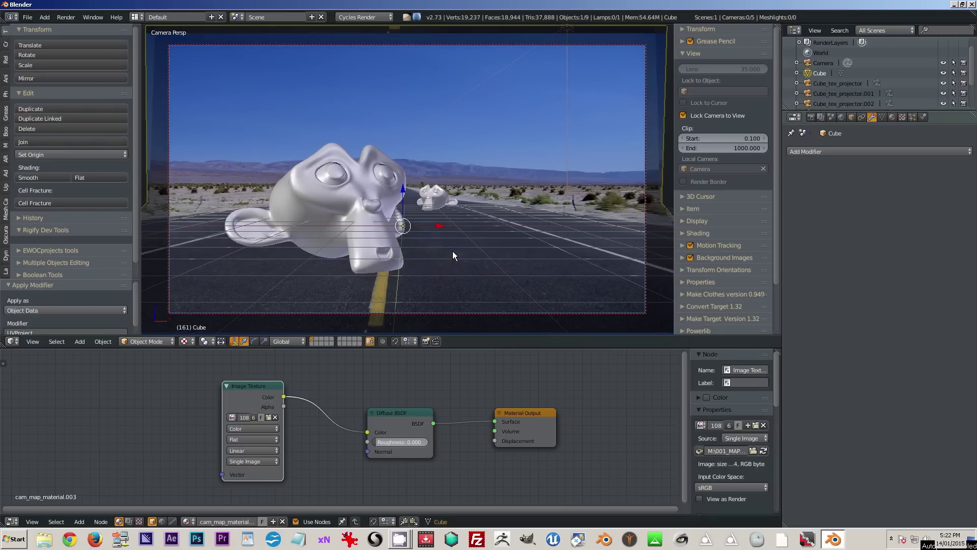
- Limit the viewport display to renderable objects and check how the projected road holds up under small camera shifts
mouse_move(453, 251)
middle_down()
mouse_move(456, 264)
mouse_move(655, 233)
middle_up()
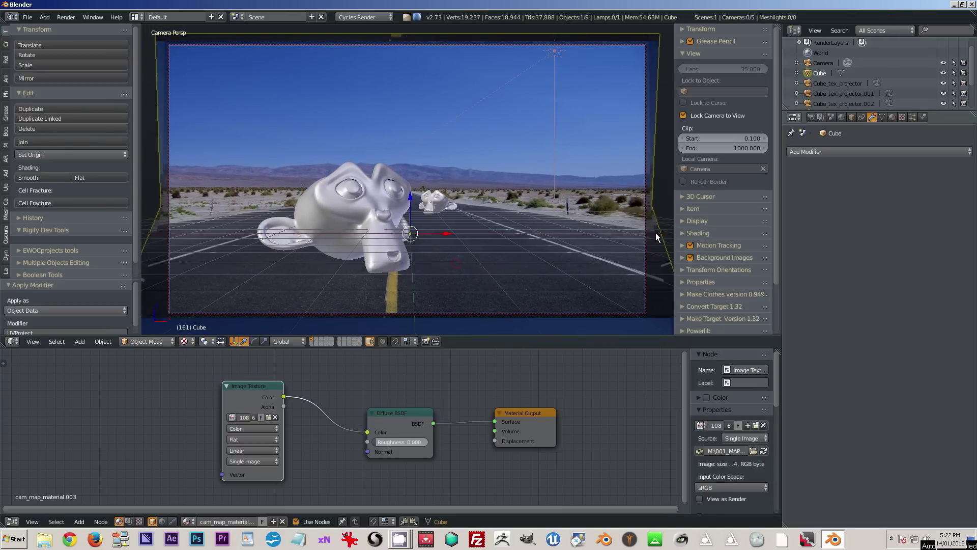
click(691, 223)
click(682, 236)
mouse_move(435, 274)
middle_down()
mouse_move(450, 276)
mouse_move(447, 262)
mouse_move(464, 282)
mouse_move(439, 268)
mouse_move(445, 304)
mouse_move(448, 295)
mouse_move(425, 289)
middle_up()
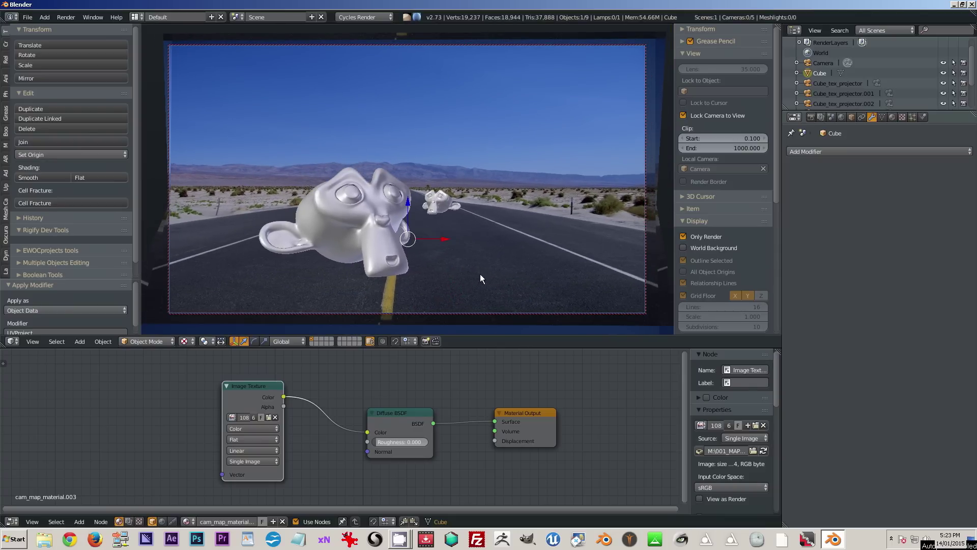